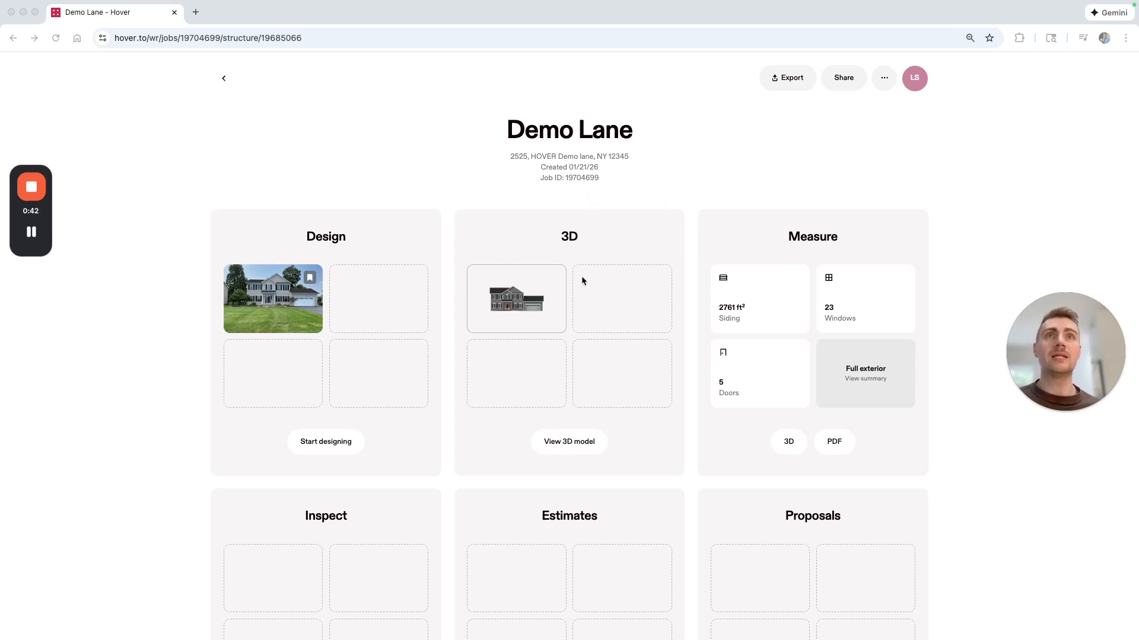
# Step: Open the house's 3D model, browse the roof materials, and return to the wall materials
pyautogui.click(571, 445)
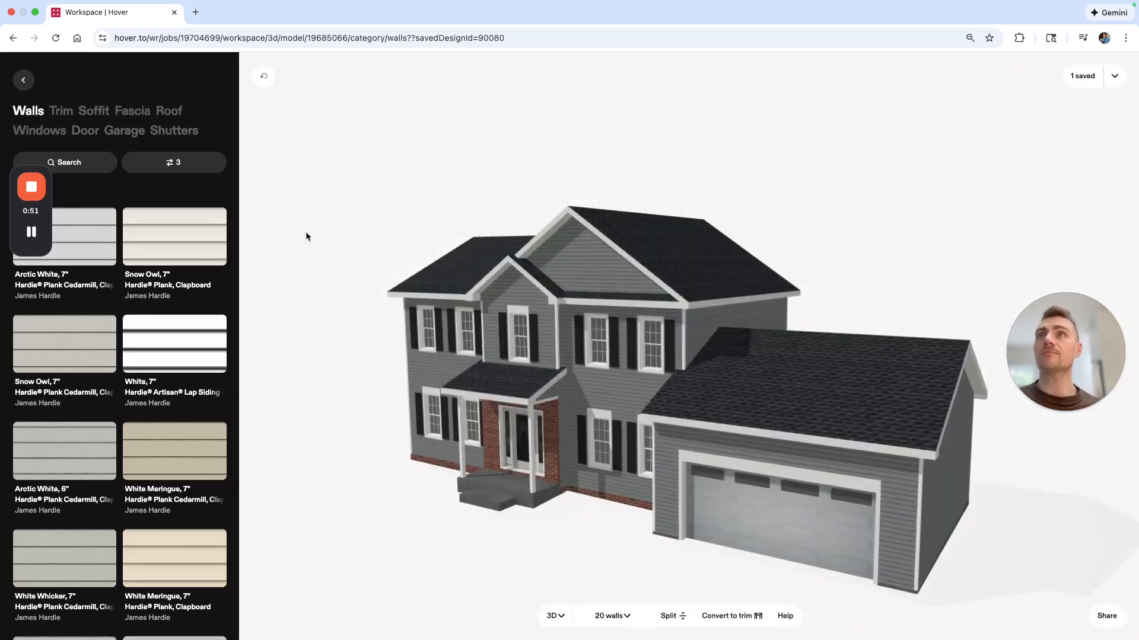
pyautogui.moveTo(312, 228); pyautogui.dragTo(435, 219)
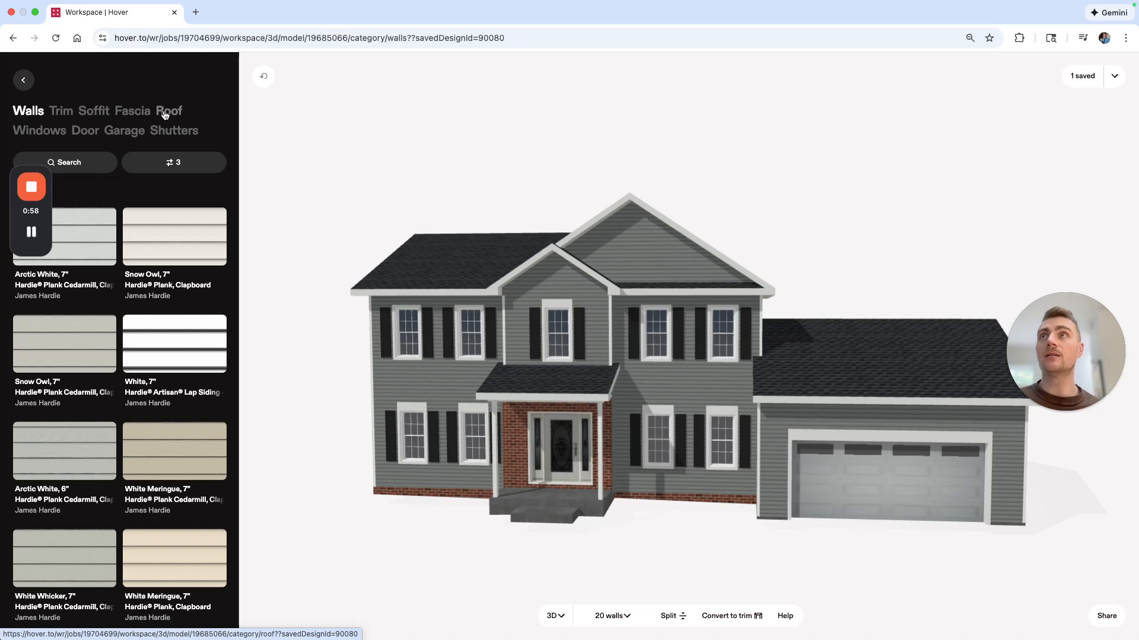
pyautogui.click(59, 113)
pyautogui.click(169, 112)
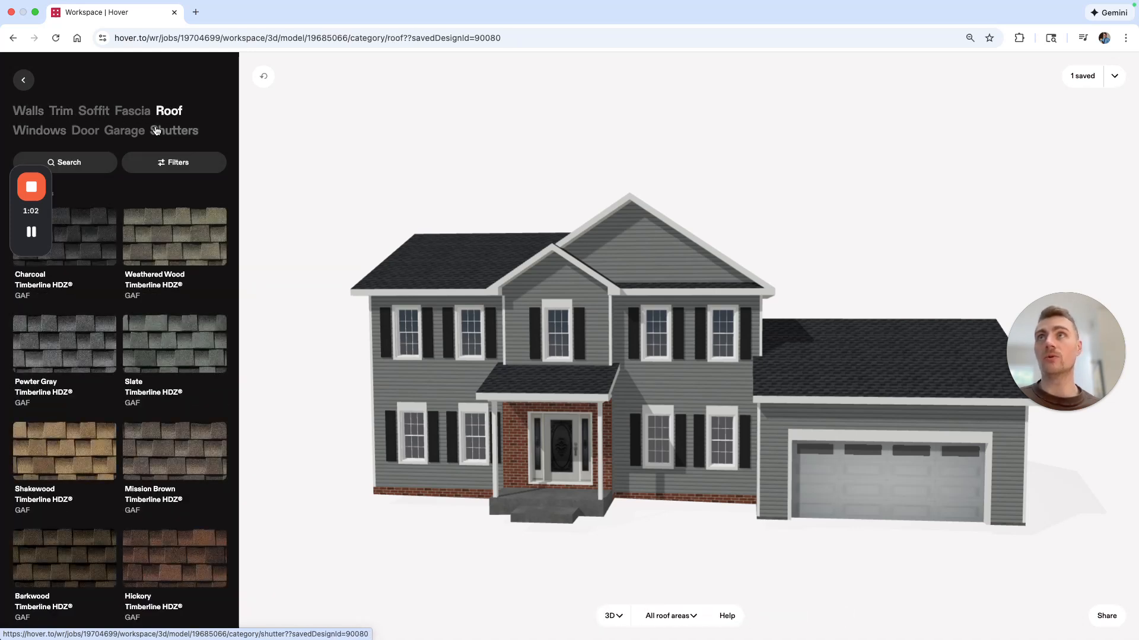
pyautogui.click(33, 121)
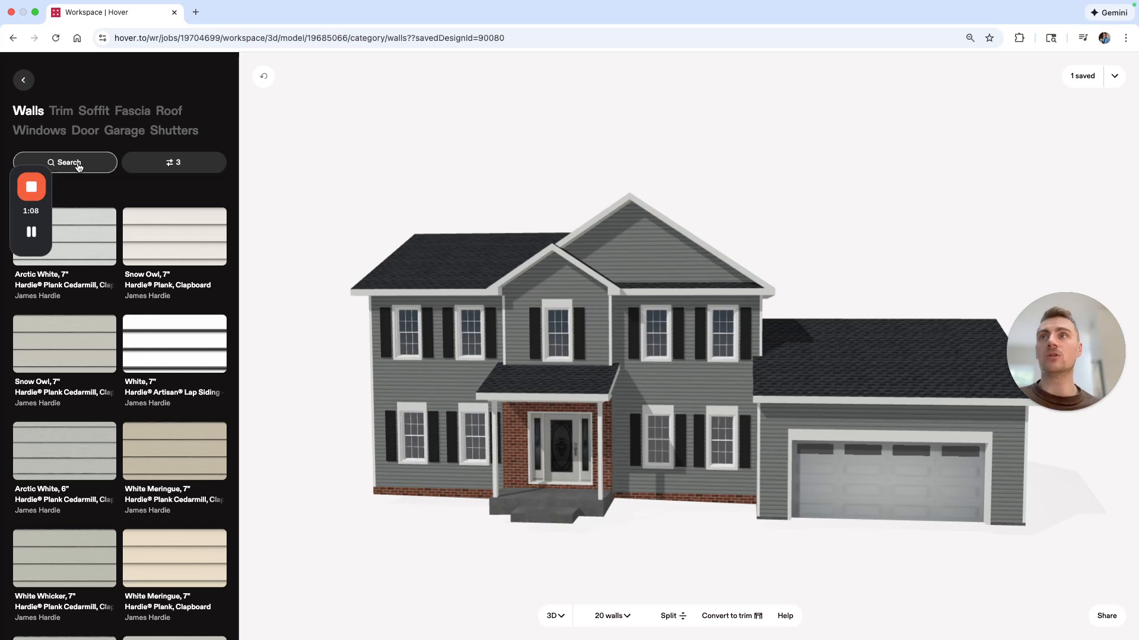
# Step: Clear all wall material filters and filter the brand to James Hardie
pyautogui.click(137, 164)
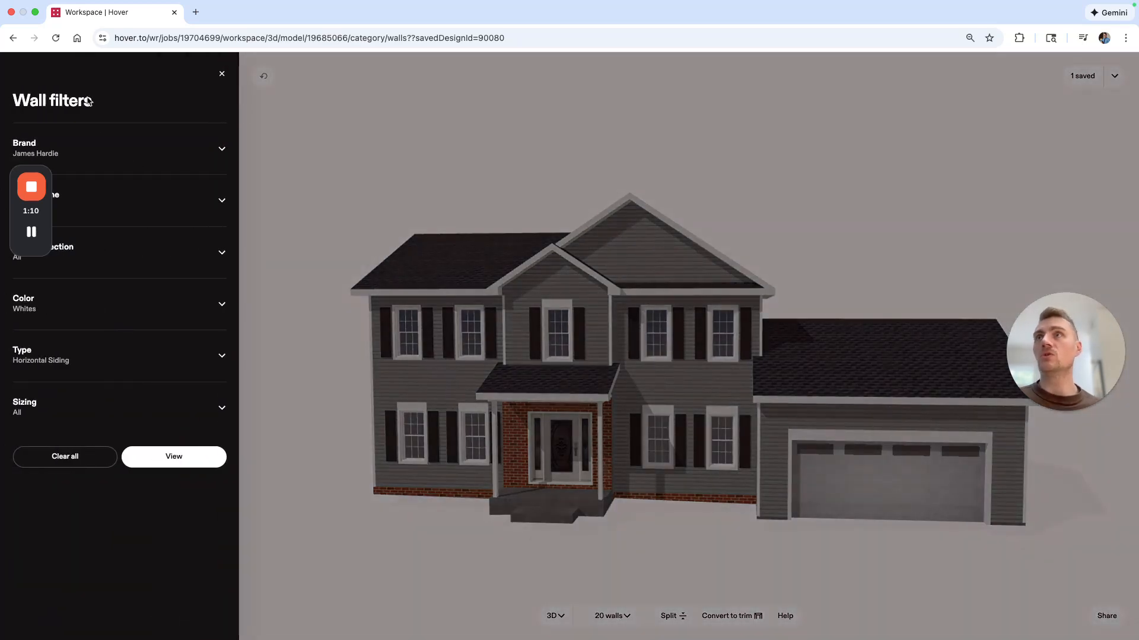
pyautogui.click(93, 455)
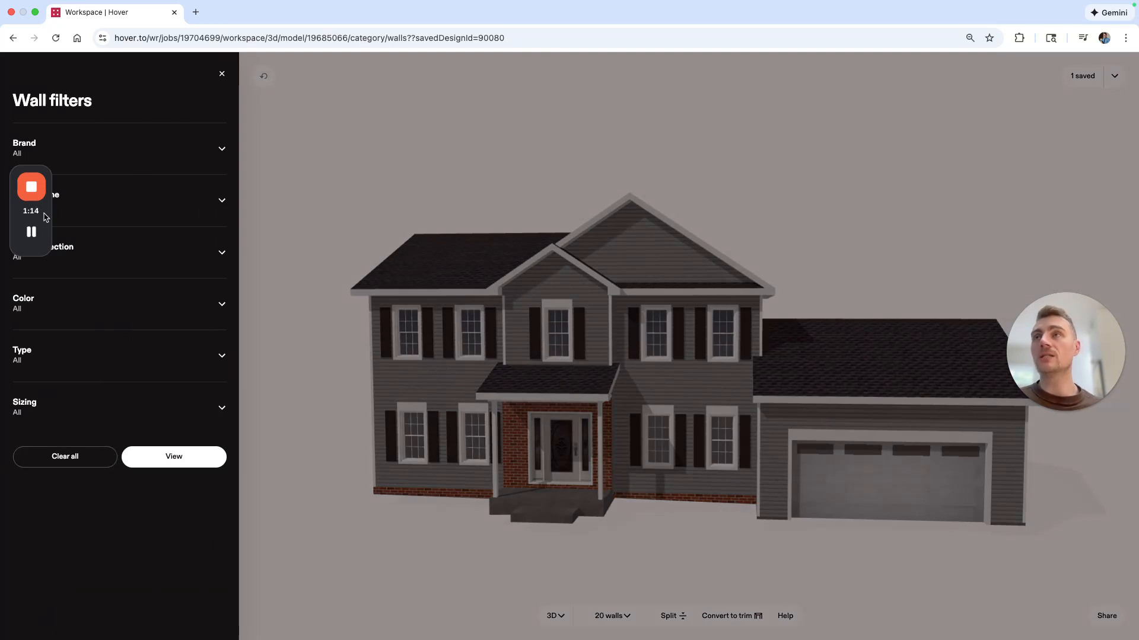
pyautogui.click(93, 159)
pyautogui.scroll(-7, 151, 396)
pyautogui.scroll(-5, 153, 397)
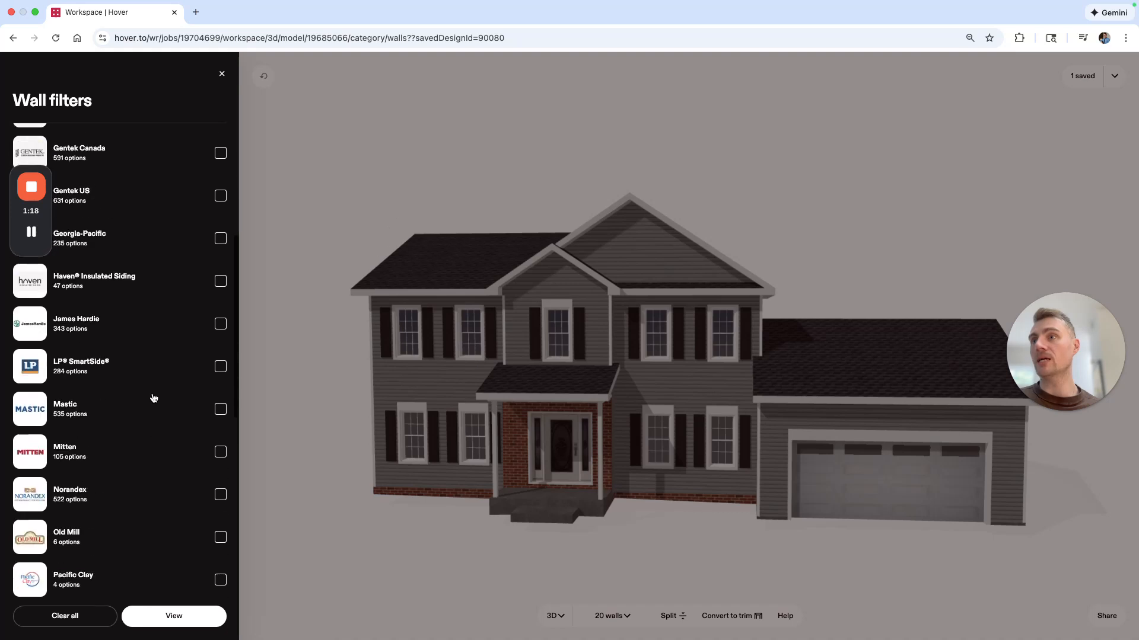
pyautogui.click(127, 263)
pyautogui.scroll(-10, 144, 445)
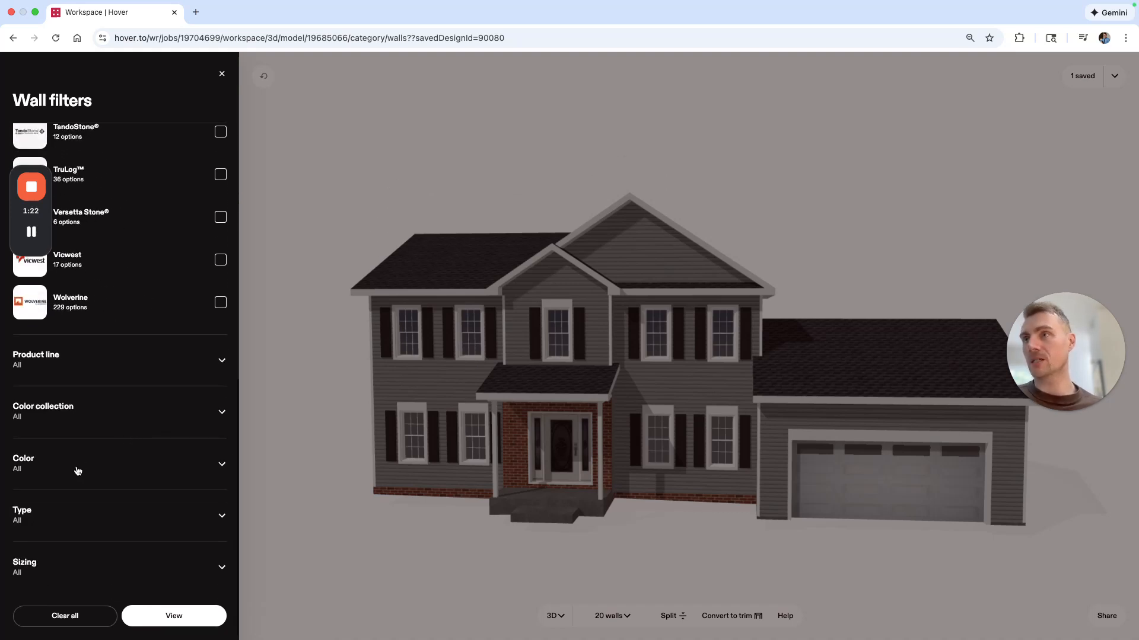
# Step: Filter the wall materials to Darks and Board & Batten, and show the matching products
pyautogui.click(78, 464)
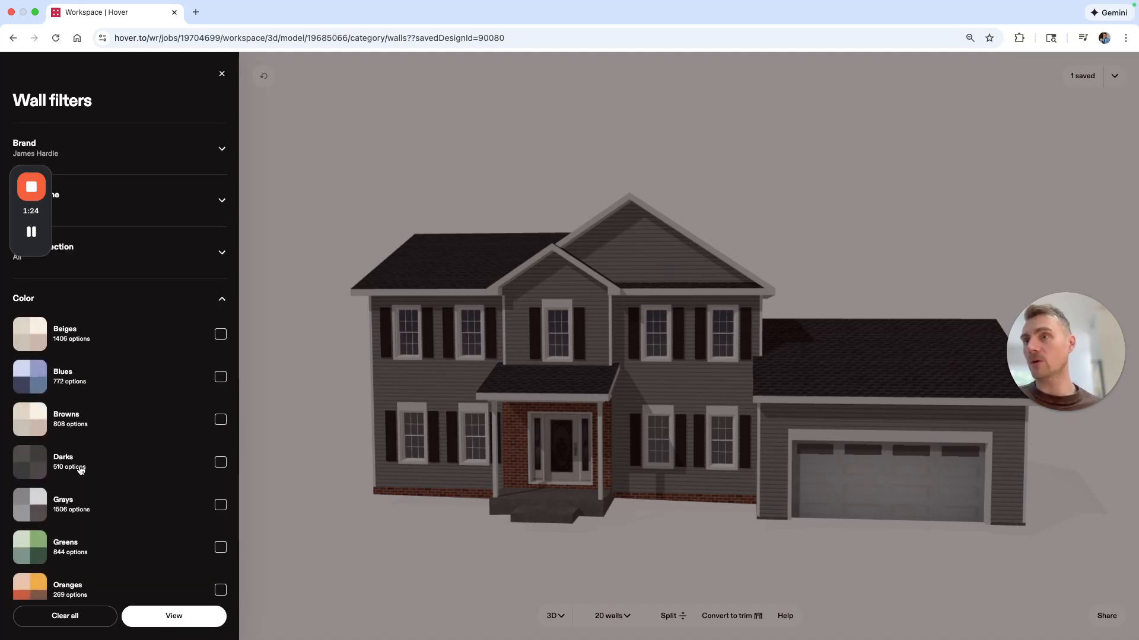
pyautogui.click(81, 470)
pyautogui.scroll(-5, 89, 487)
pyautogui.click(63, 527)
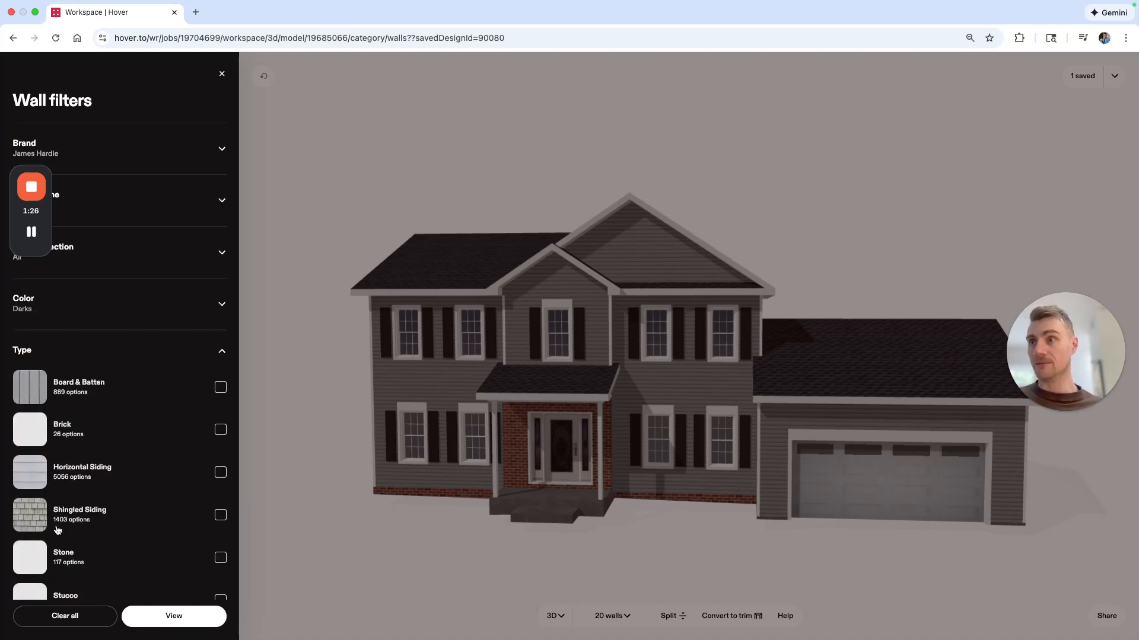
pyautogui.click(82, 391)
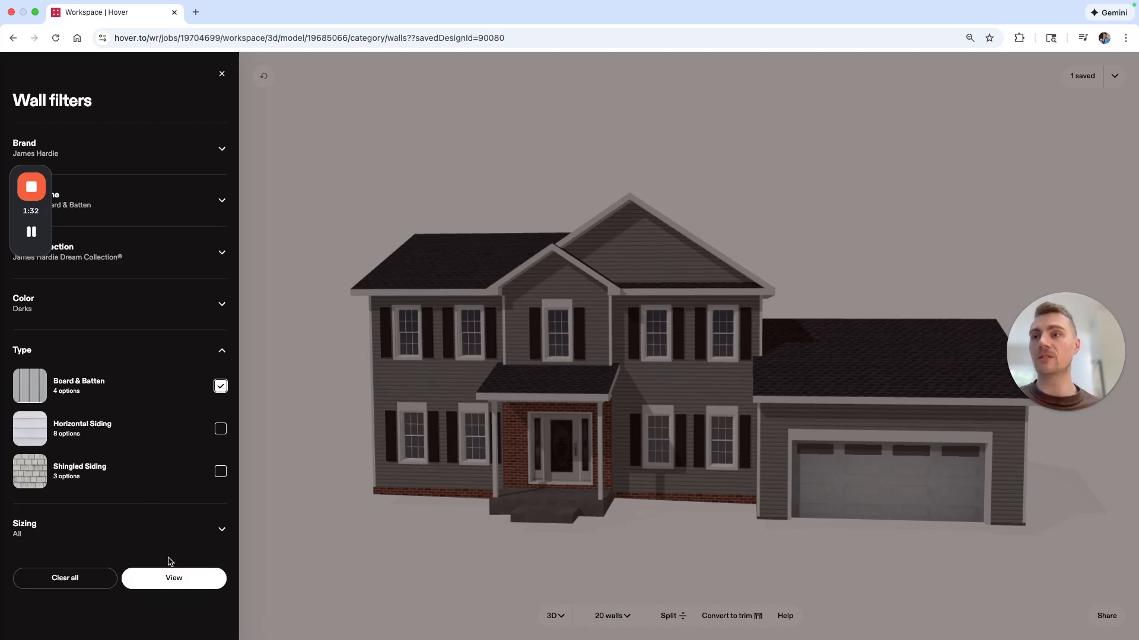
pyautogui.click(176, 582)
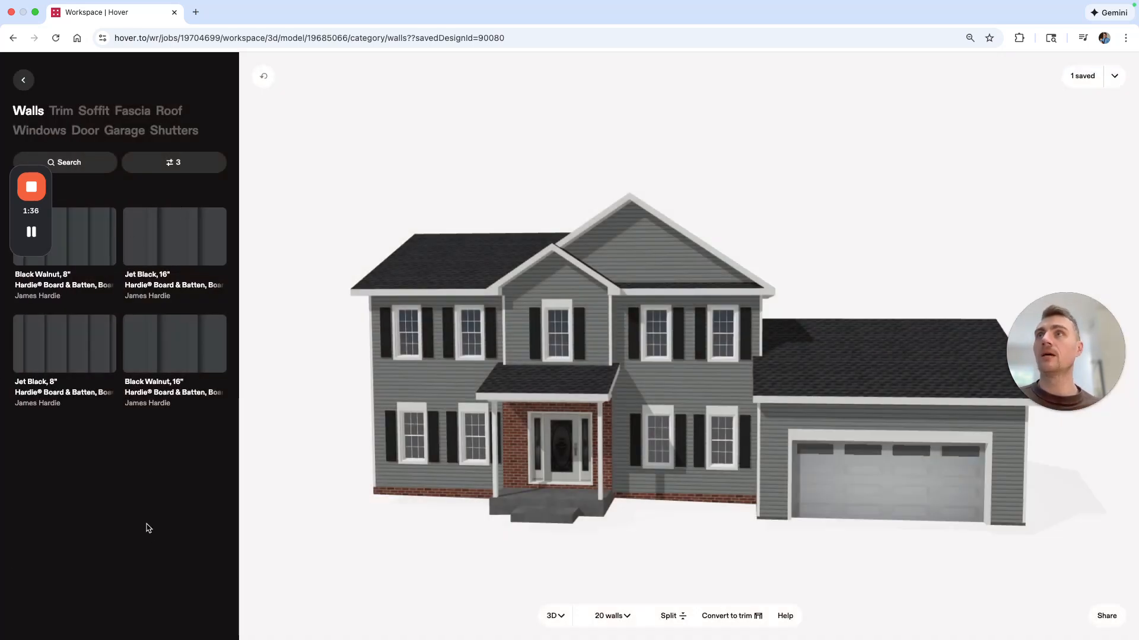
# Step: Search the wall materials for "iron gray"
pyautogui.click(88, 171)
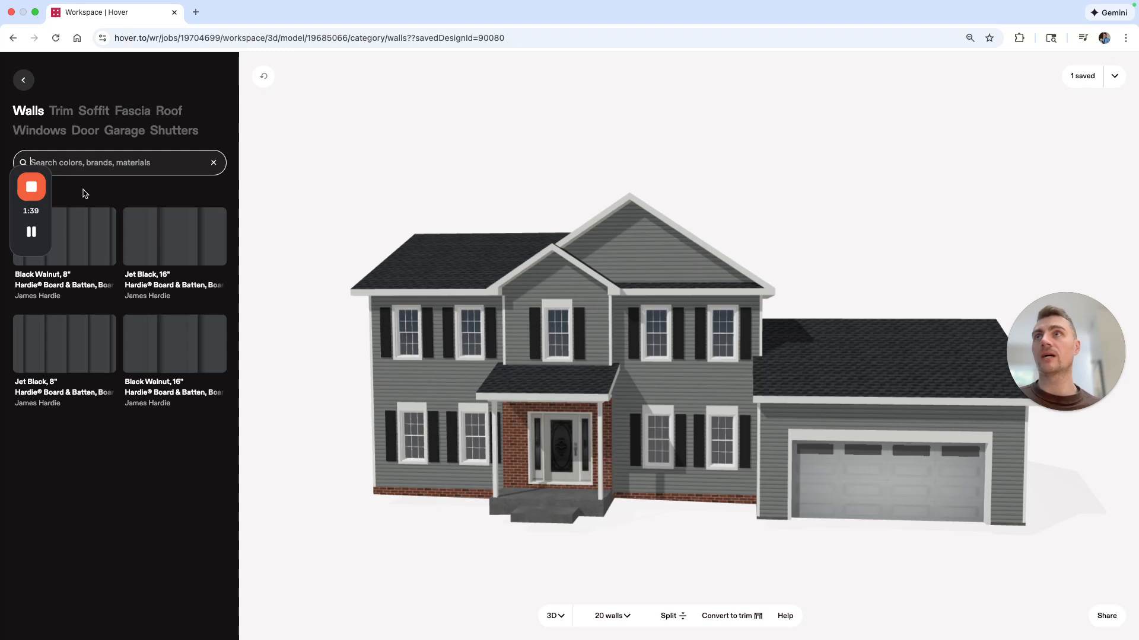
pyautogui.write('iron gray')
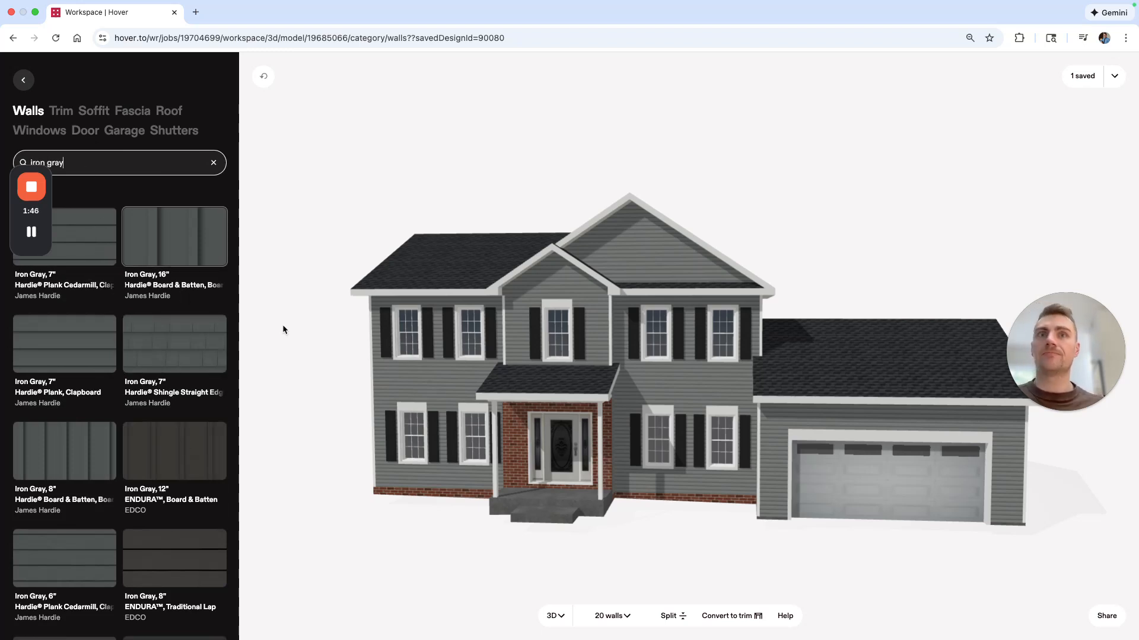
pyautogui.moveTo(407, 368); pyautogui.dragTo(351, 369)
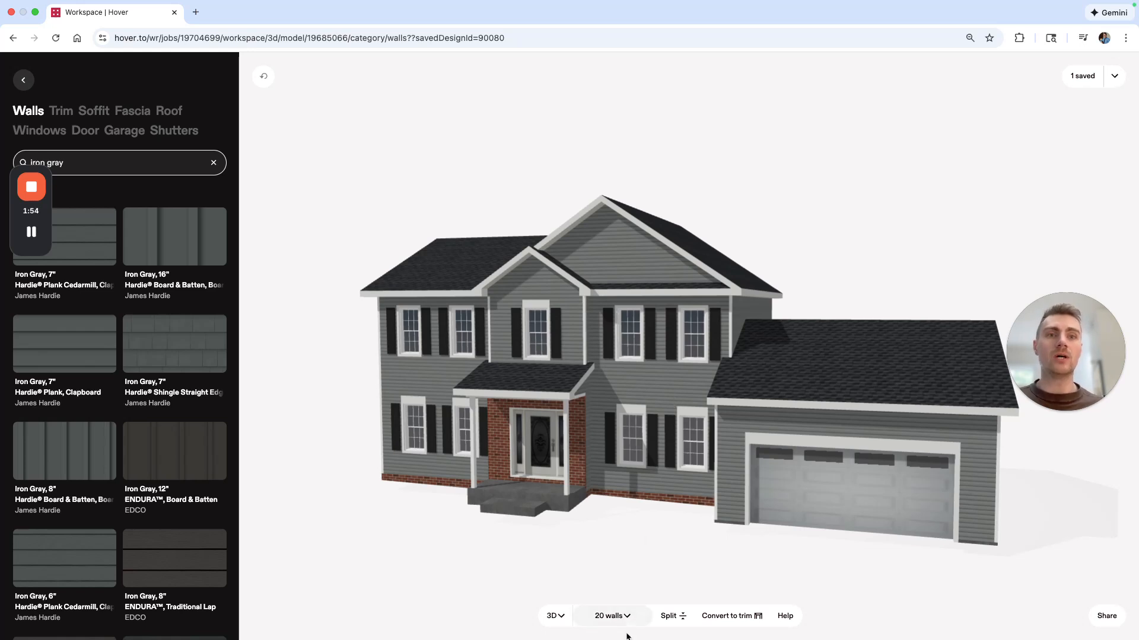
# Step: Switch the wall selection from the Horizontal Siding group to the Brick group
pyautogui.click(614, 617)
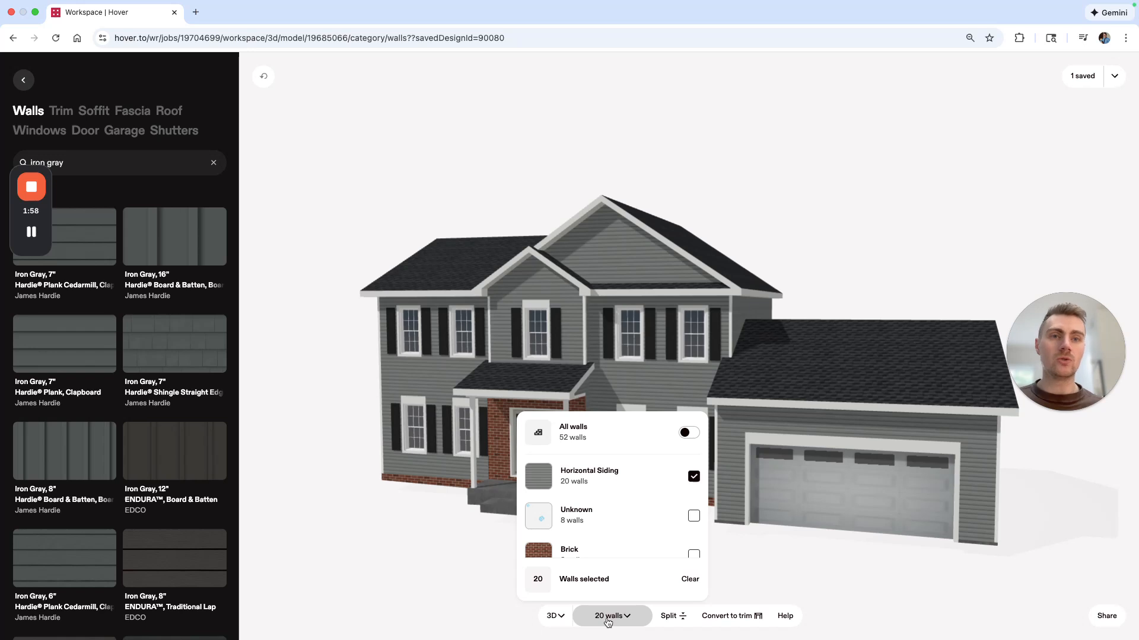
pyautogui.scroll(-1, 603, 495)
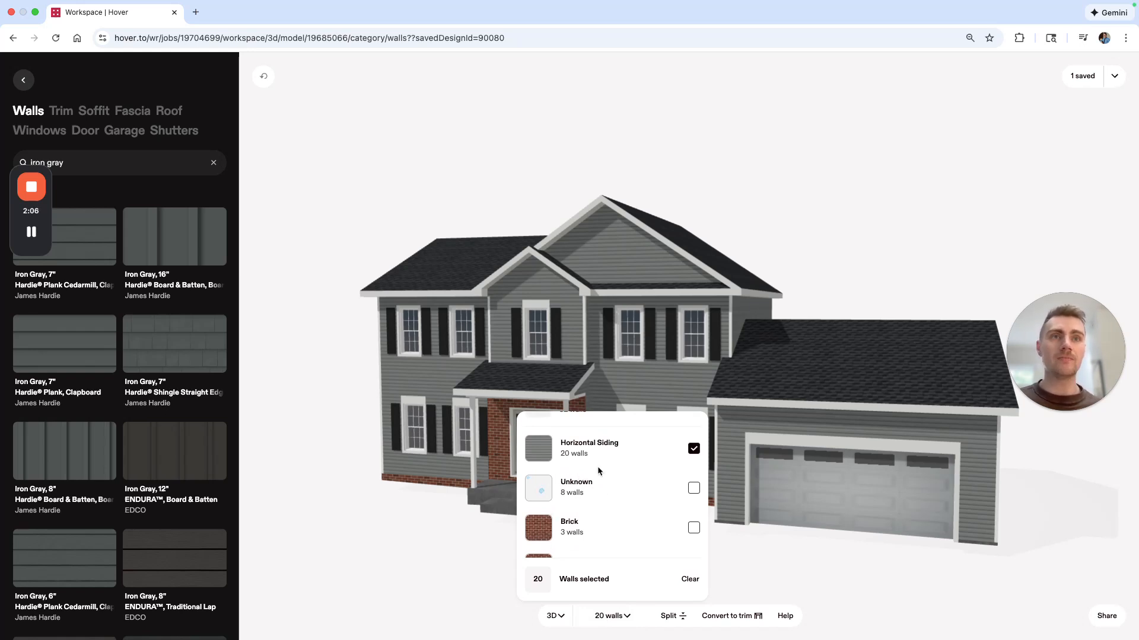
pyautogui.scroll(1, 598, 468)
pyautogui.click(692, 463)
pyautogui.click(693, 463)
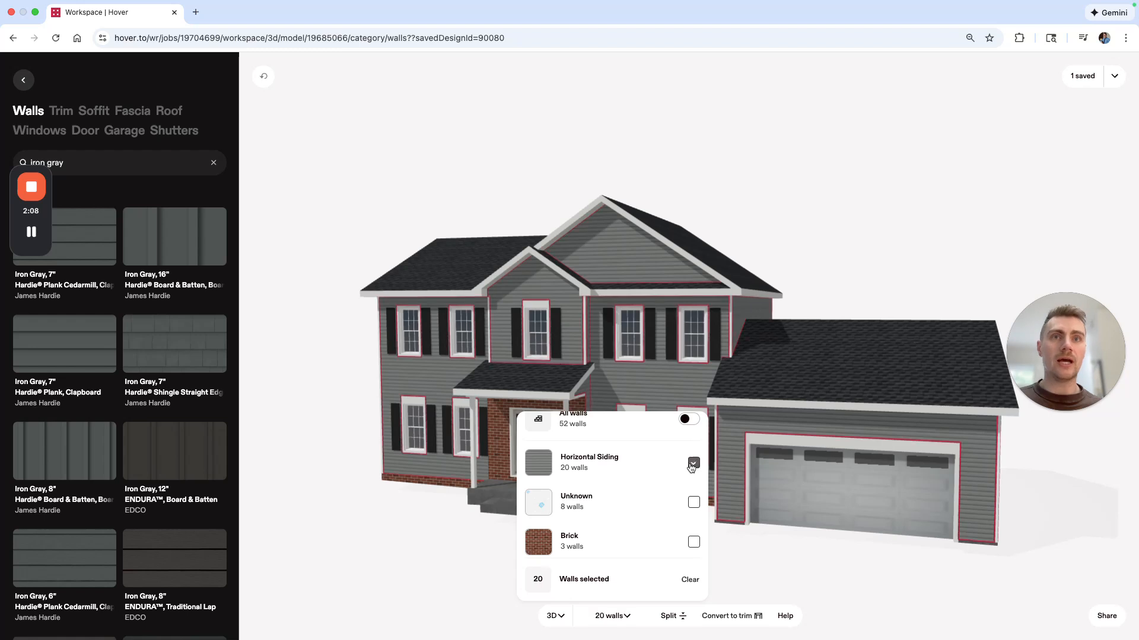
pyautogui.click(692, 463)
pyautogui.click(694, 542)
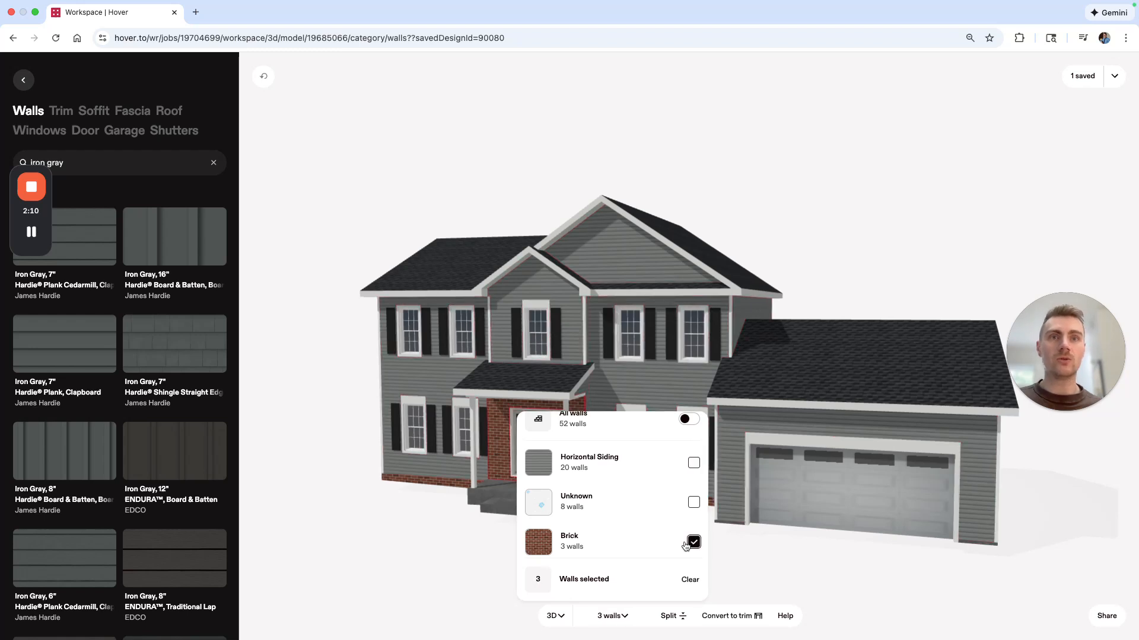
# Step: Remove the Brick group from the wall selection
pyautogui.scroll(-1, 693, 540)
pyautogui.click(693, 519)
pyautogui.click(693, 518)
pyautogui.click(693, 479)
pyautogui.scroll(2, 694, 479)
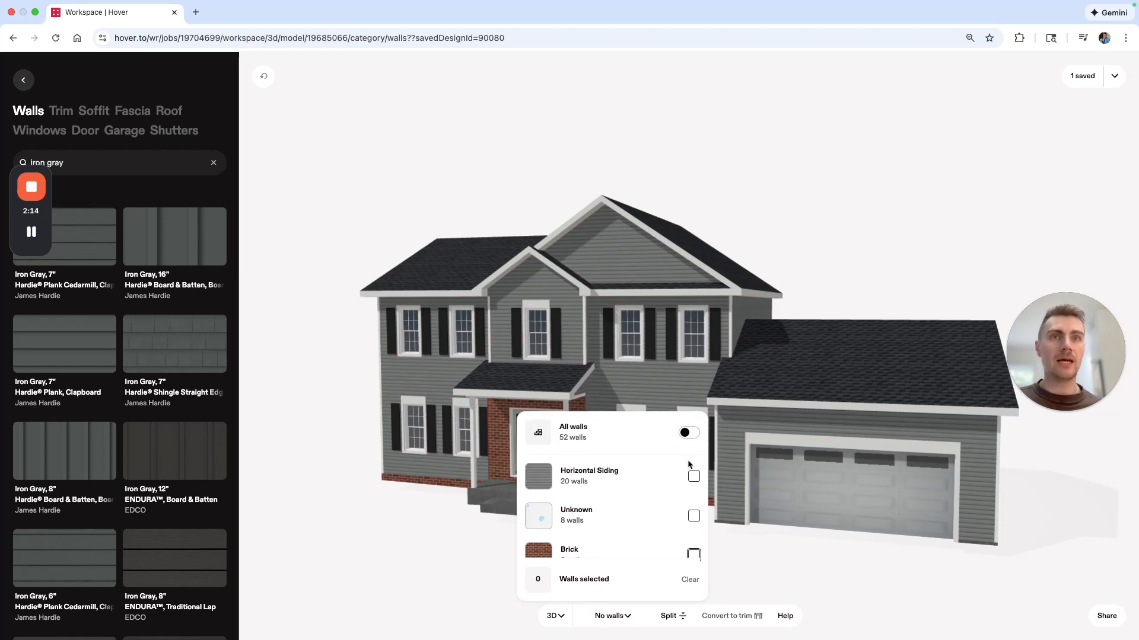
# Step: Select the Horizontal Siding walls, apply James Hardie Iron Gray, 7" Hardie Plank Cedarmill to them, and deselect them
pyautogui.click(694, 477)
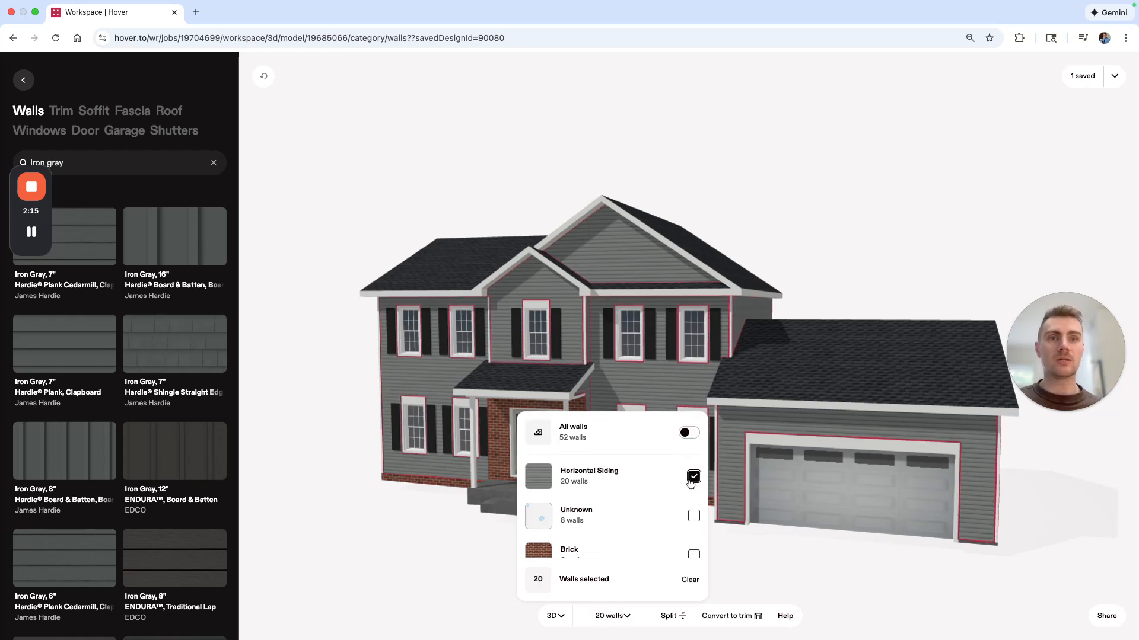
pyautogui.click(467, 565)
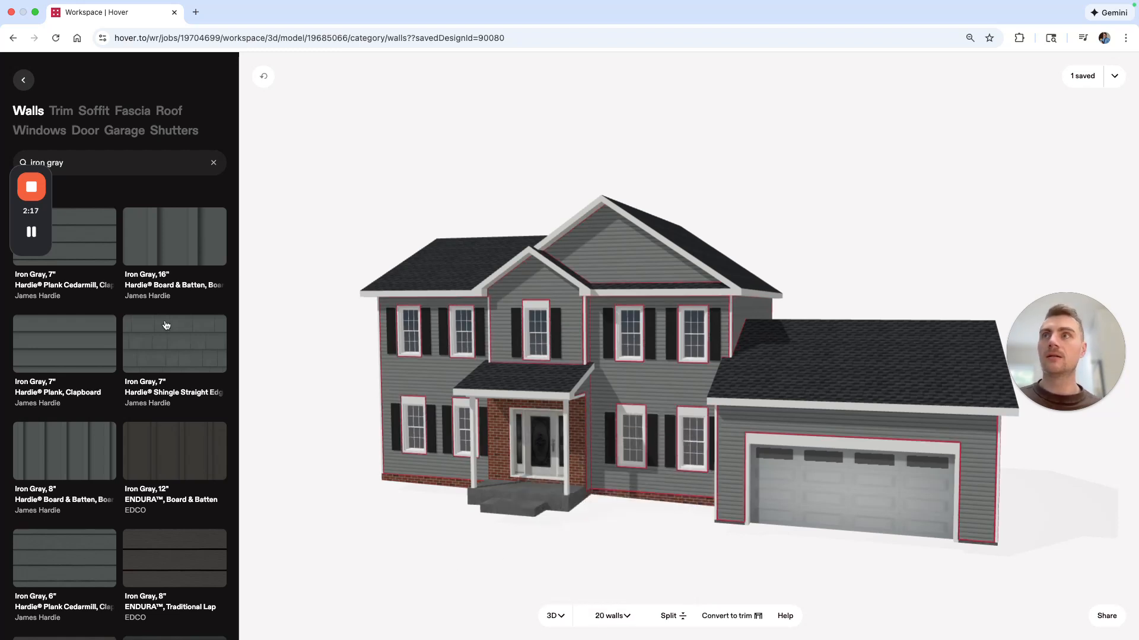
pyautogui.click(71, 247)
pyautogui.moveTo(338, 322); pyautogui.dragTo(312, 345)
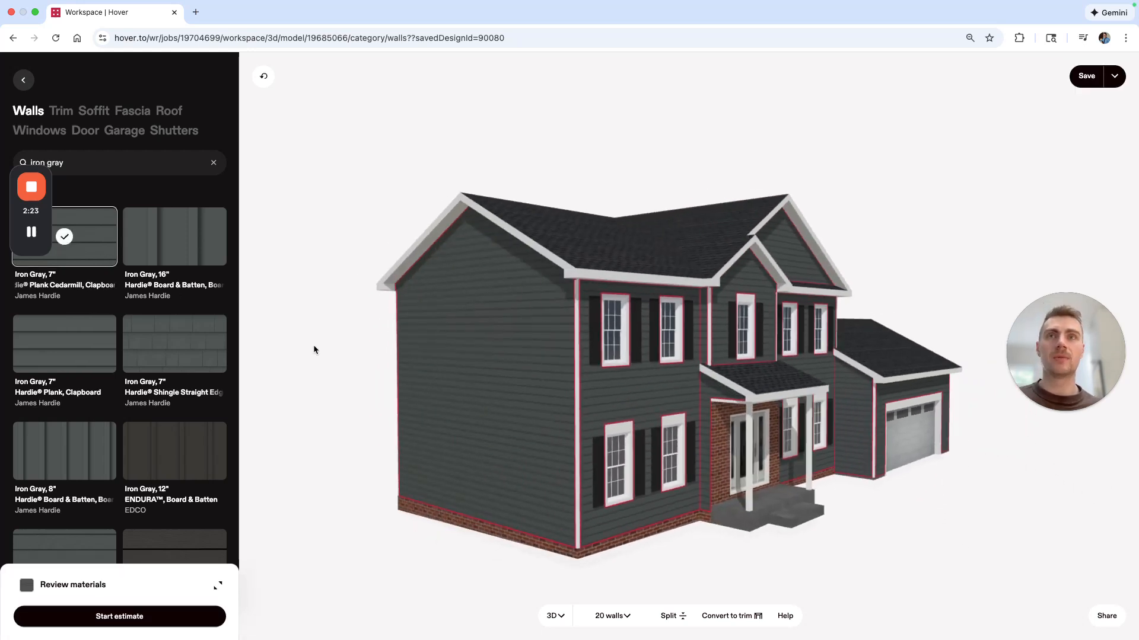
pyautogui.click(324, 335)
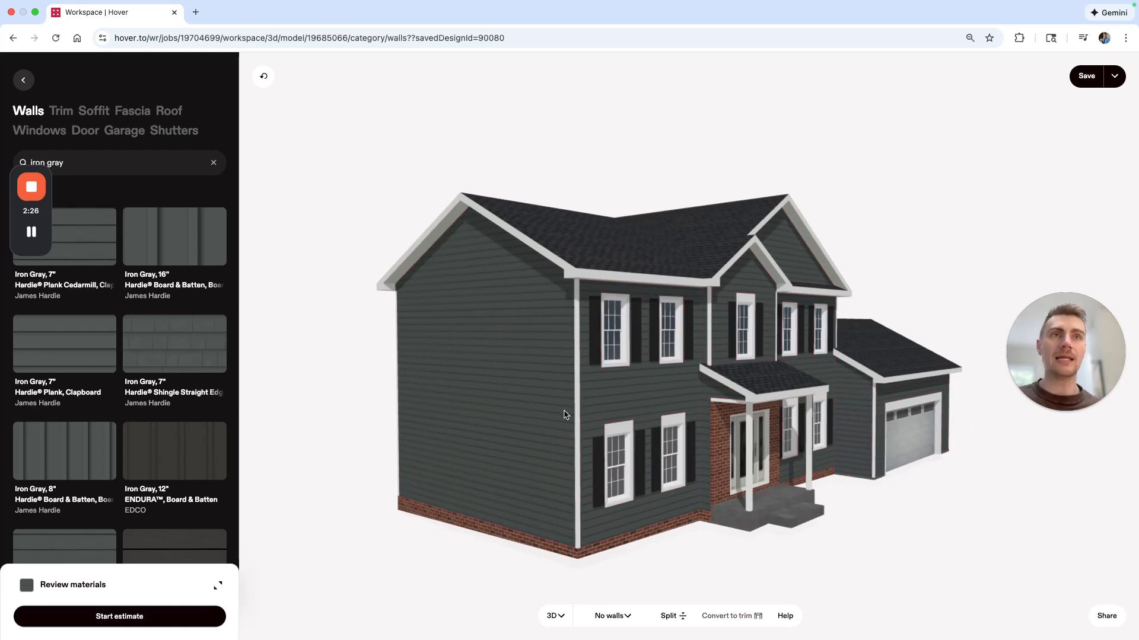
# Step: Select the two front walls on either side of the entrance and start splitting them
pyautogui.moveTo(561, 448); pyautogui.dragTo(961, 442)
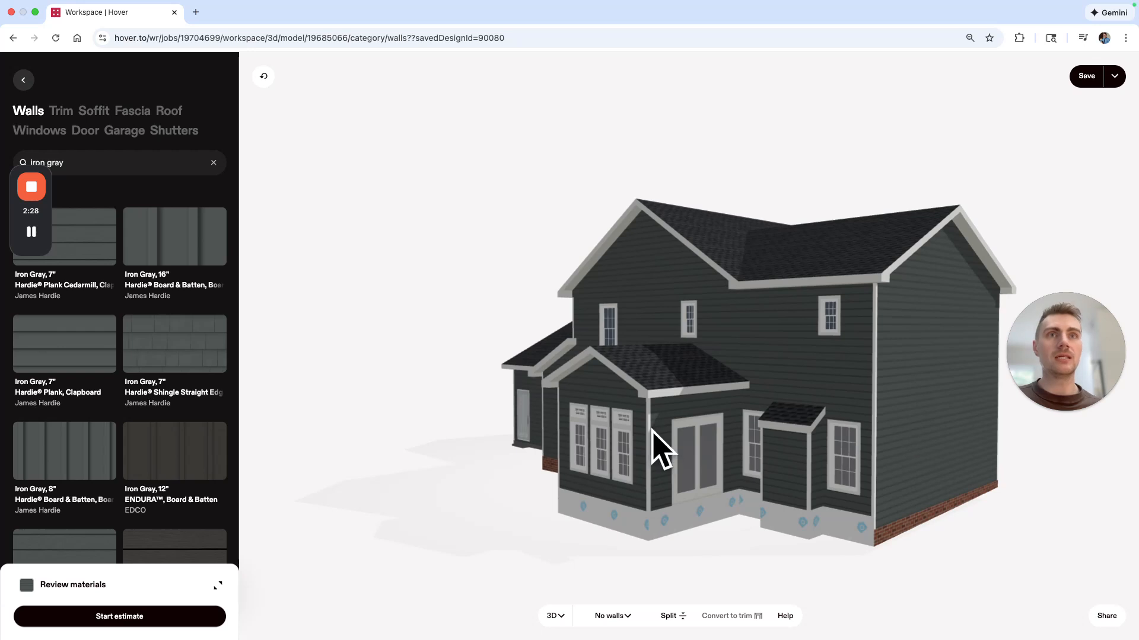
pyautogui.moveTo(651, 432); pyautogui.dragTo(901, 439)
pyautogui.moveTo(475, 422); pyautogui.dragTo(789, 417)
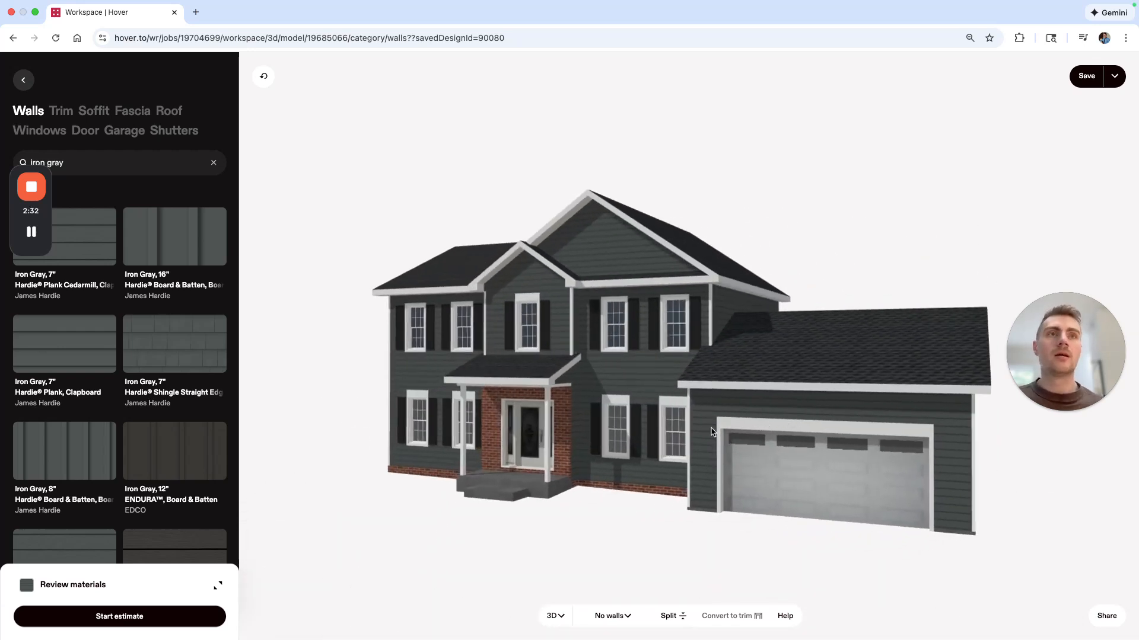
pyautogui.moveTo(712, 427); pyautogui.dragTo(439, 420)
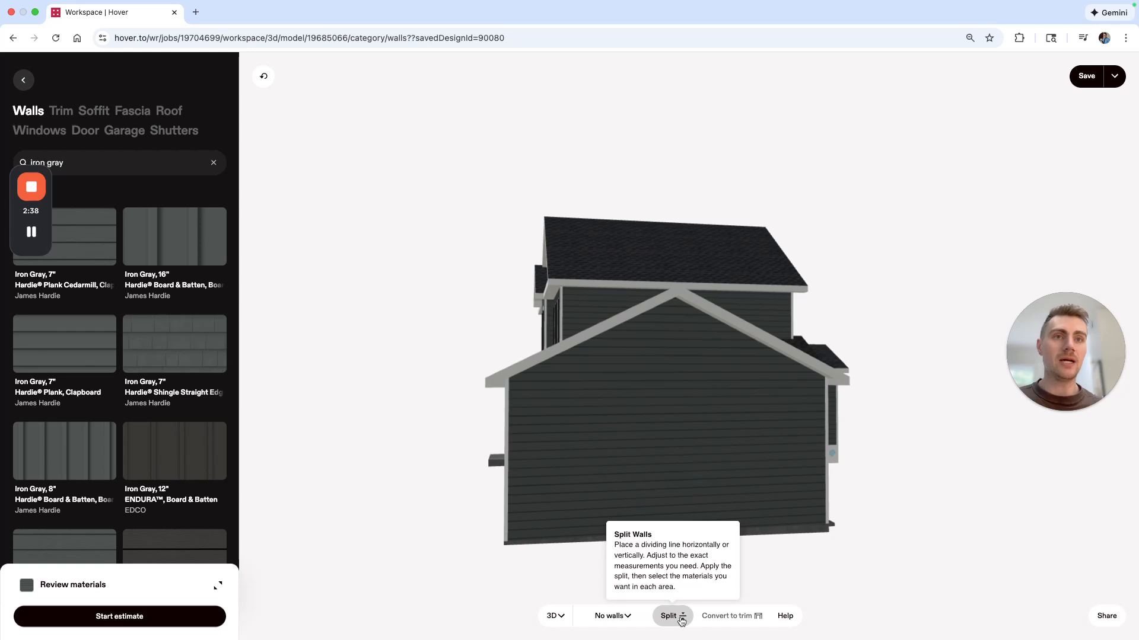
pyautogui.moveTo(635, 473); pyautogui.dragTo(991, 461)
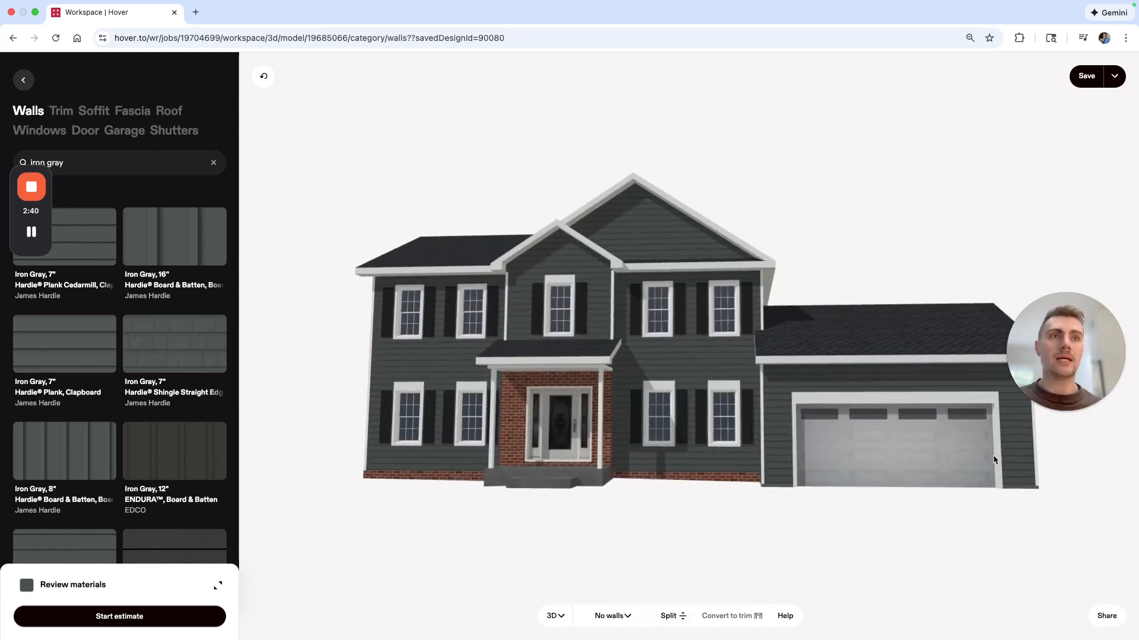
pyautogui.click(735, 461)
pyautogui.click(471, 464)
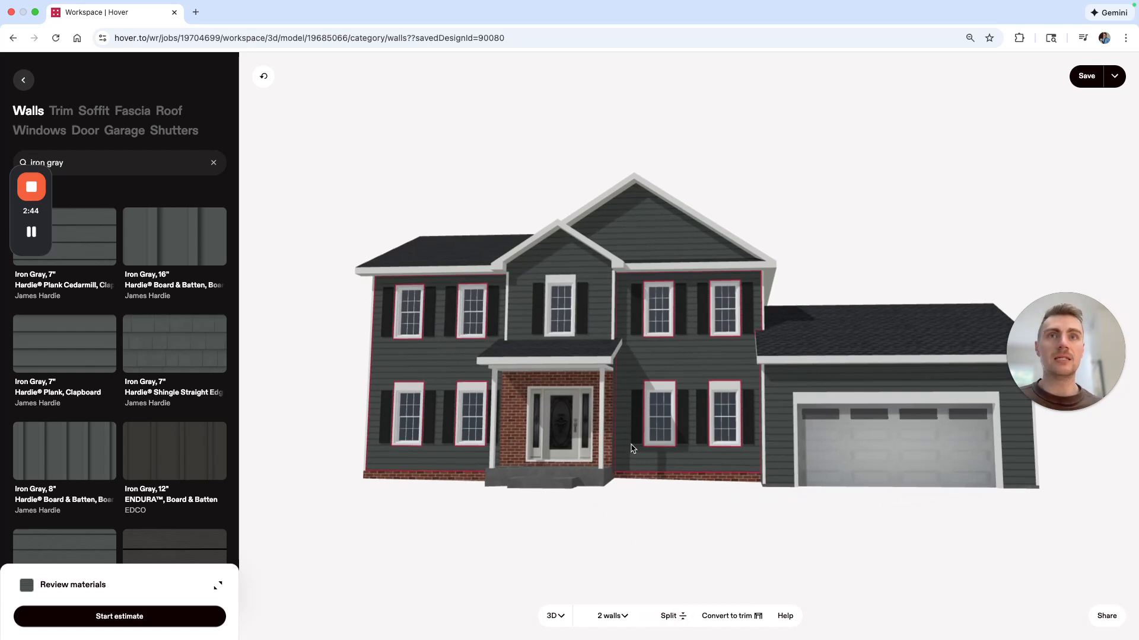
pyautogui.click(670, 617)
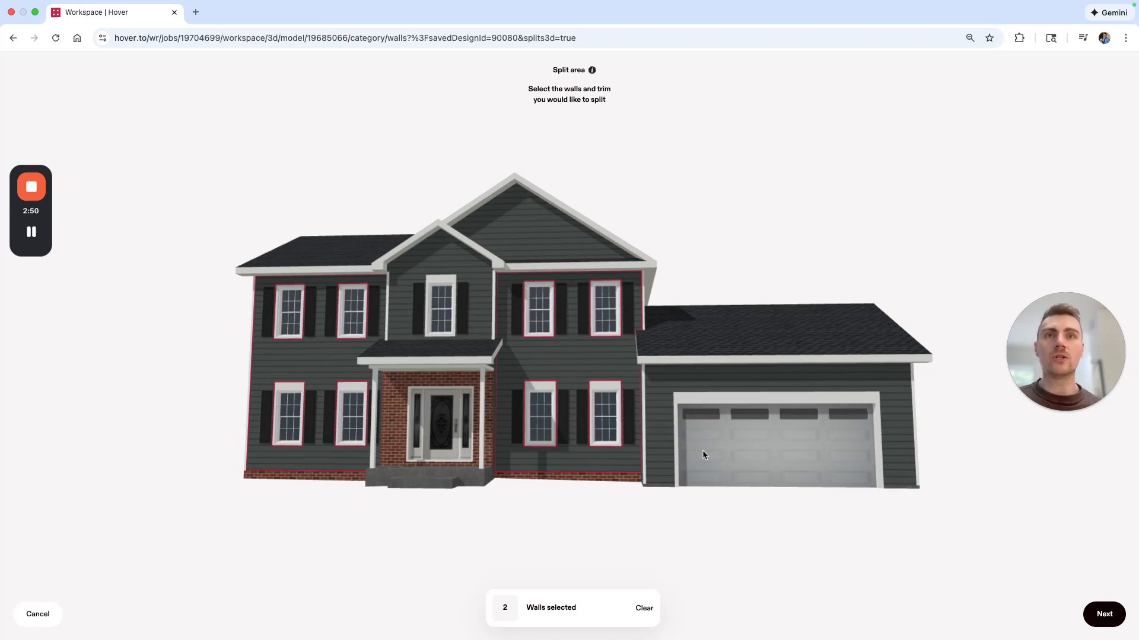
# Step: Add the adjoining wall sections beside the entrance to the split selection, making four walls
pyautogui.moveTo(603, 459); pyautogui.dragTo(579, 442)
pyautogui.click(450, 459)
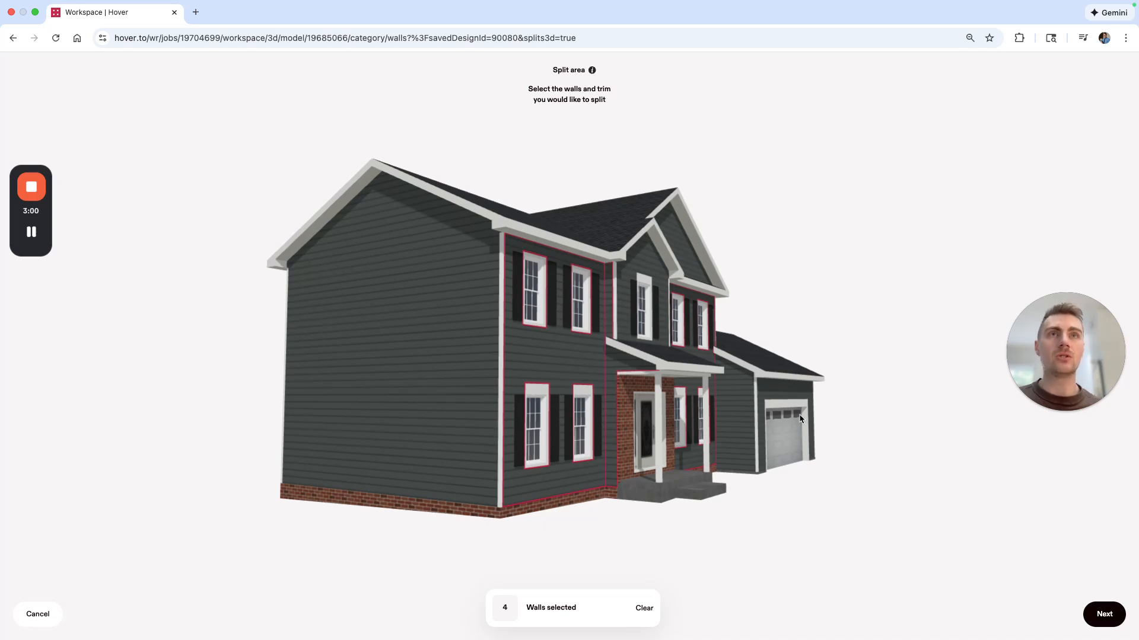
pyautogui.moveTo(693, 431); pyautogui.dragTo(376, 424)
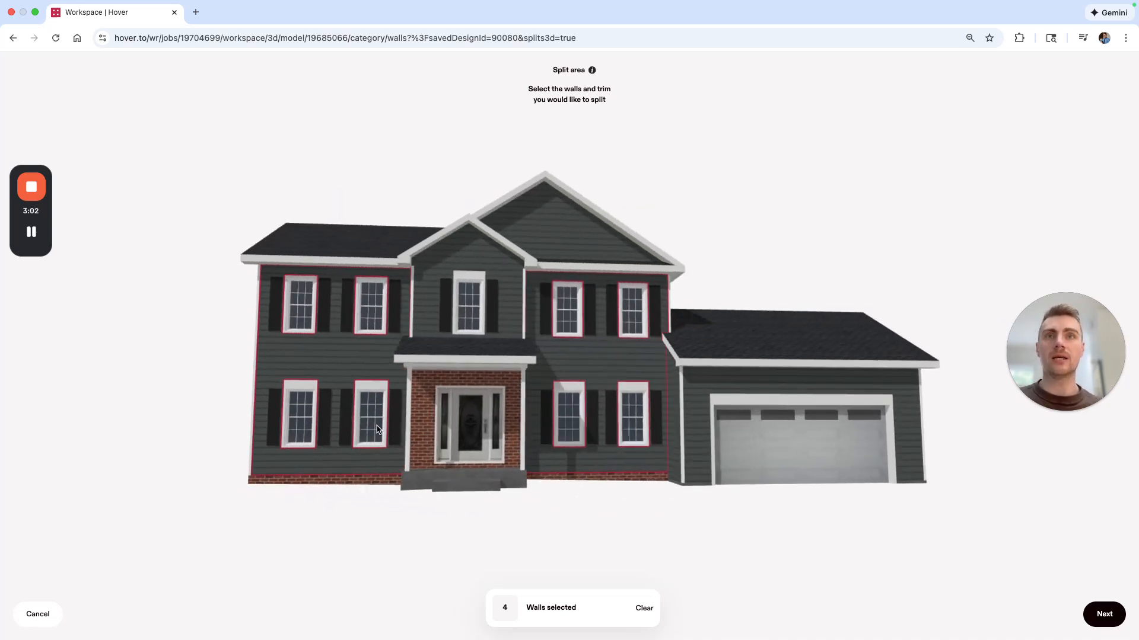
# Step: Split the four selected front walls horizontally at a height of 05' 07" and apply the split
pyautogui.click(1104, 614)
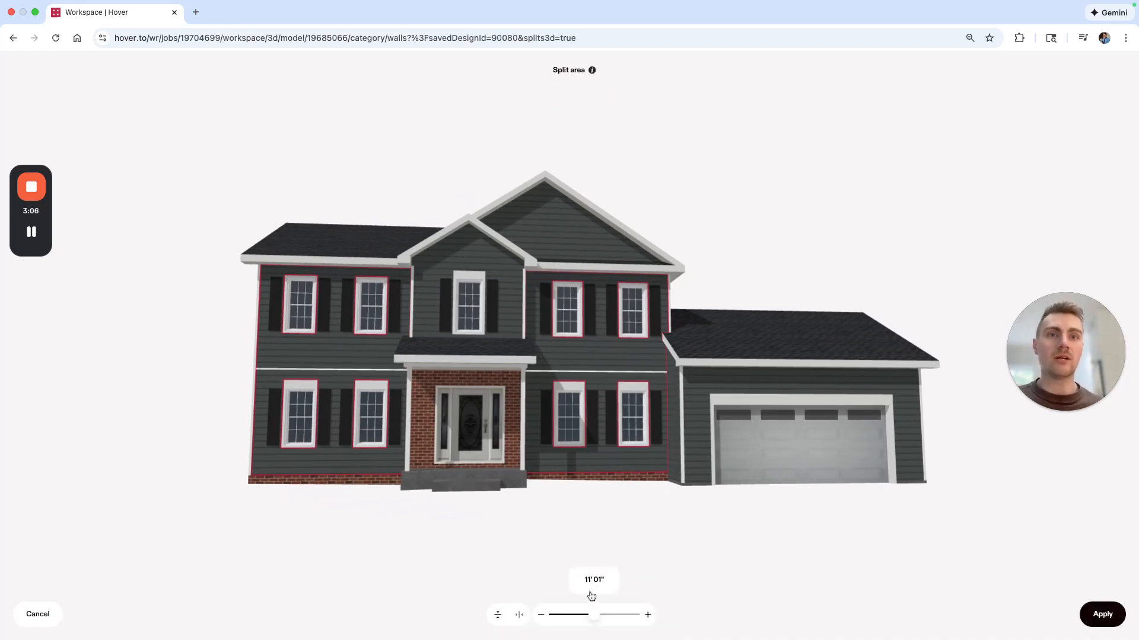
pyautogui.moveTo(596, 618); pyautogui.dragTo(568, 618)
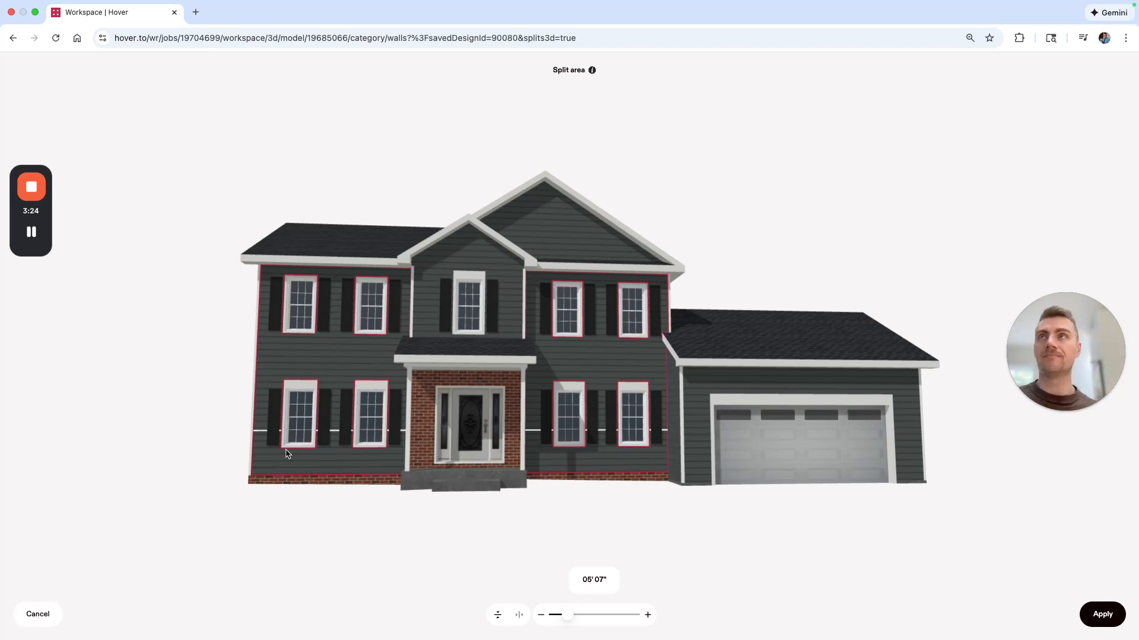
pyautogui.moveTo(708, 531); pyautogui.dragTo(625, 529)
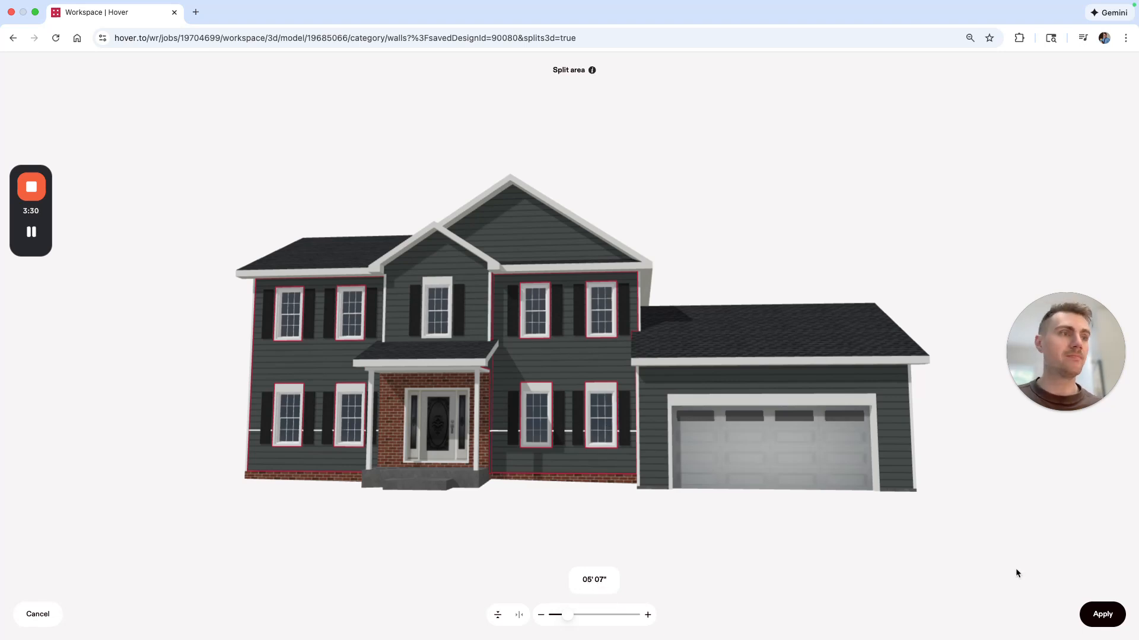
pyautogui.click(1104, 617)
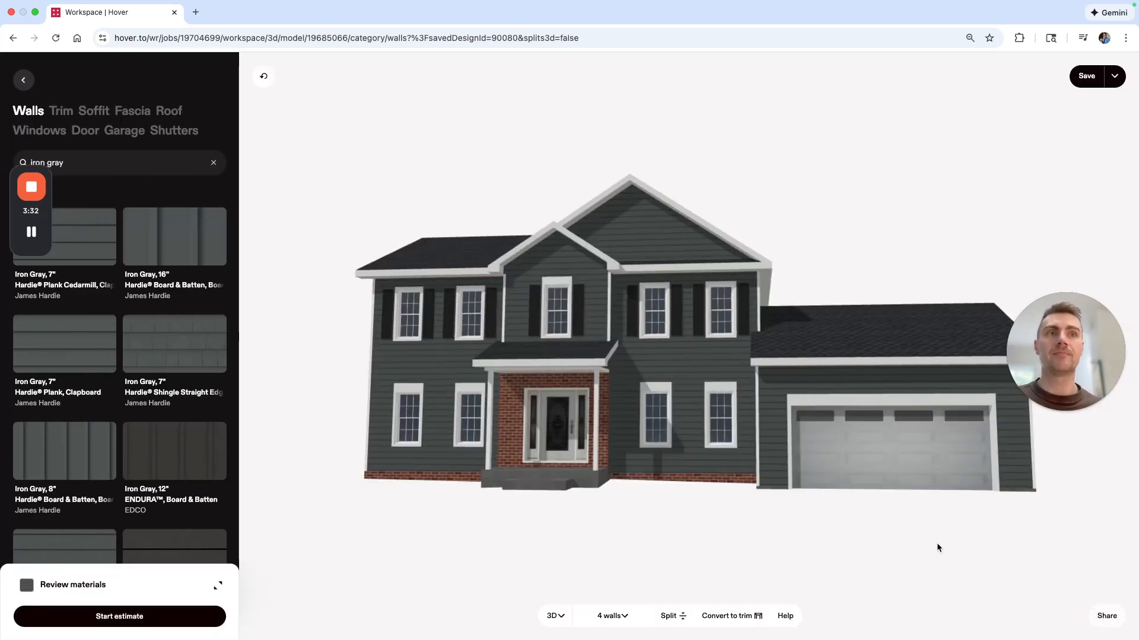
# Step: Select the four lower wall sections below the split line on both sides of the entrance
pyautogui.click(700, 461)
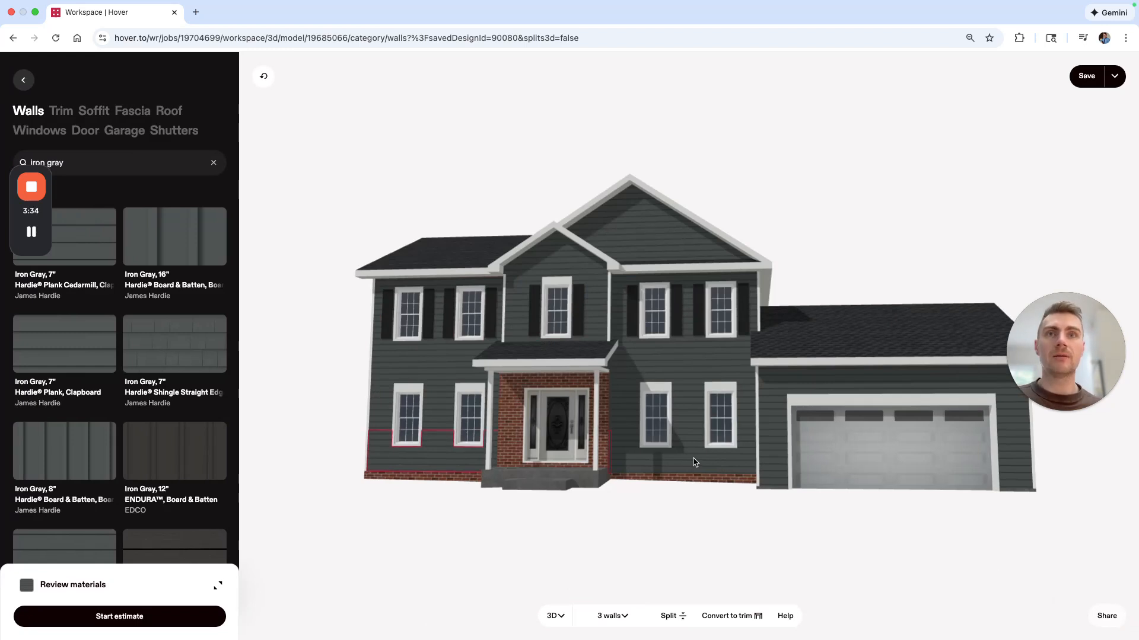
pyautogui.moveTo(695, 462); pyautogui.dragTo(668, 461)
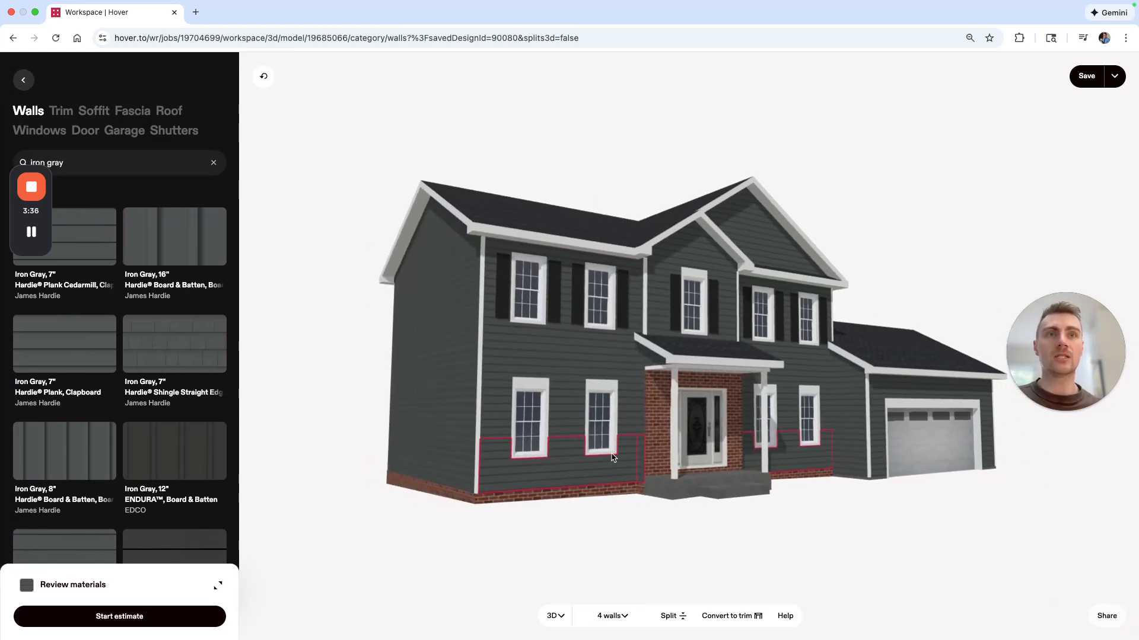
pyautogui.moveTo(591, 462); pyautogui.dragTo(542, 459)
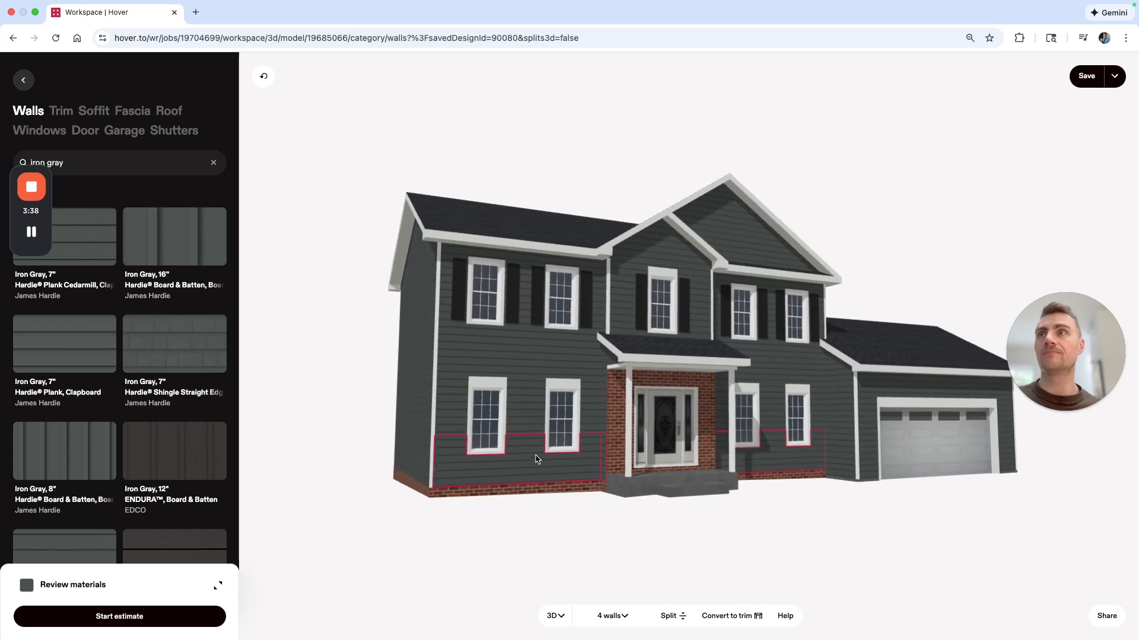
# Step: Search the wall materials for "brick" and apply Old Mill Boston Mill Brick Veneer to the selected lower sections
pyautogui.click(212, 164)
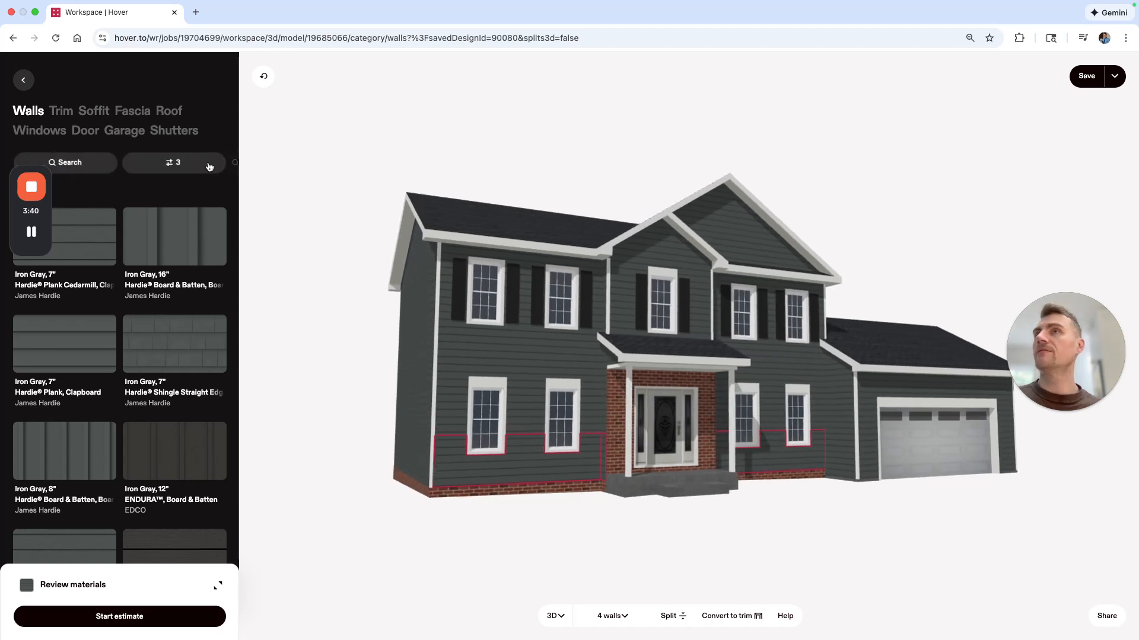
pyautogui.click(92, 164)
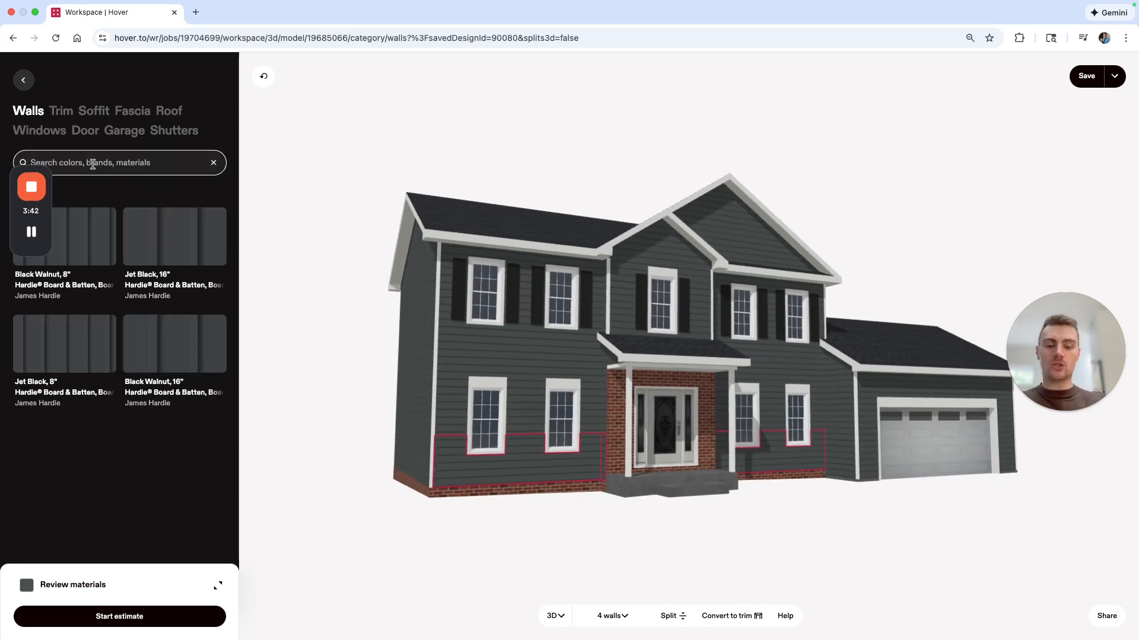
pyautogui.write('hric')
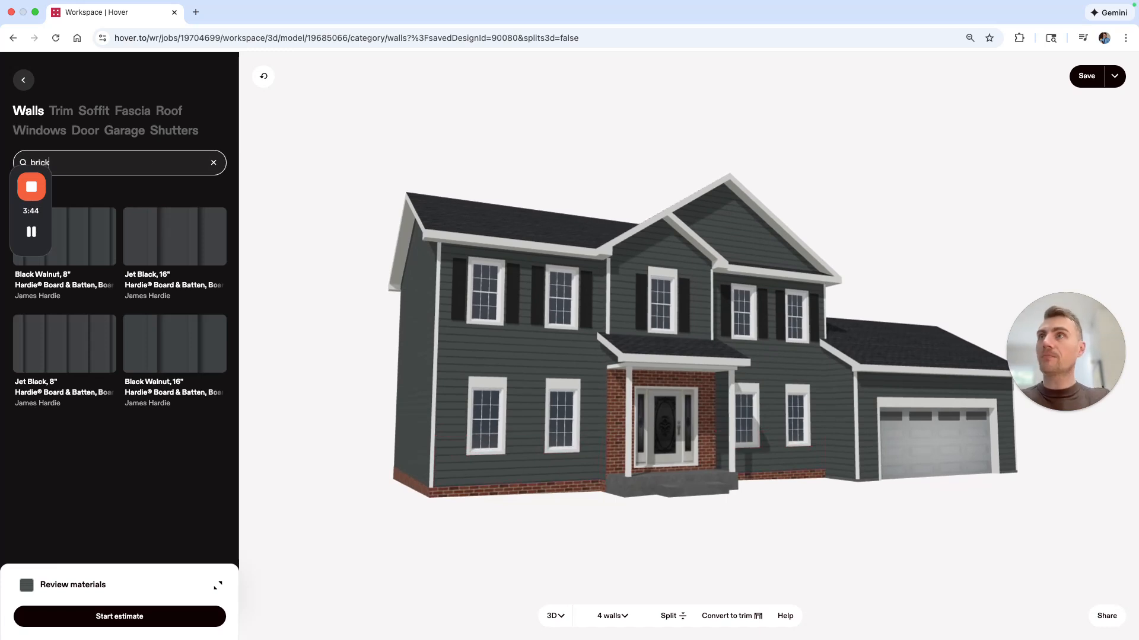
pyautogui.write('k')
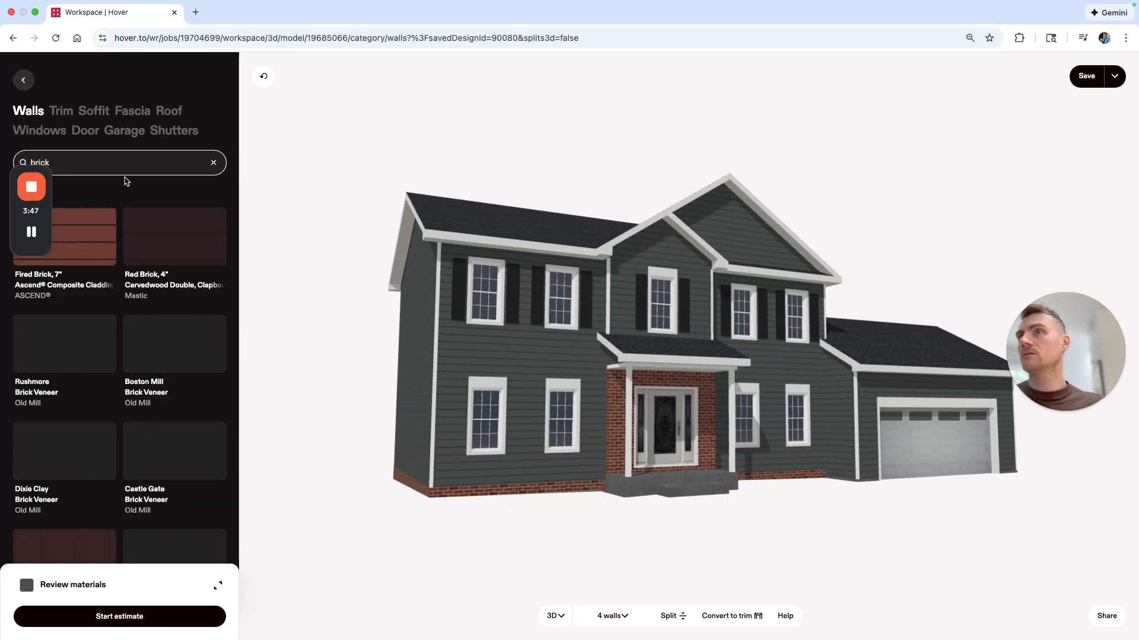
pyautogui.click(166, 353)
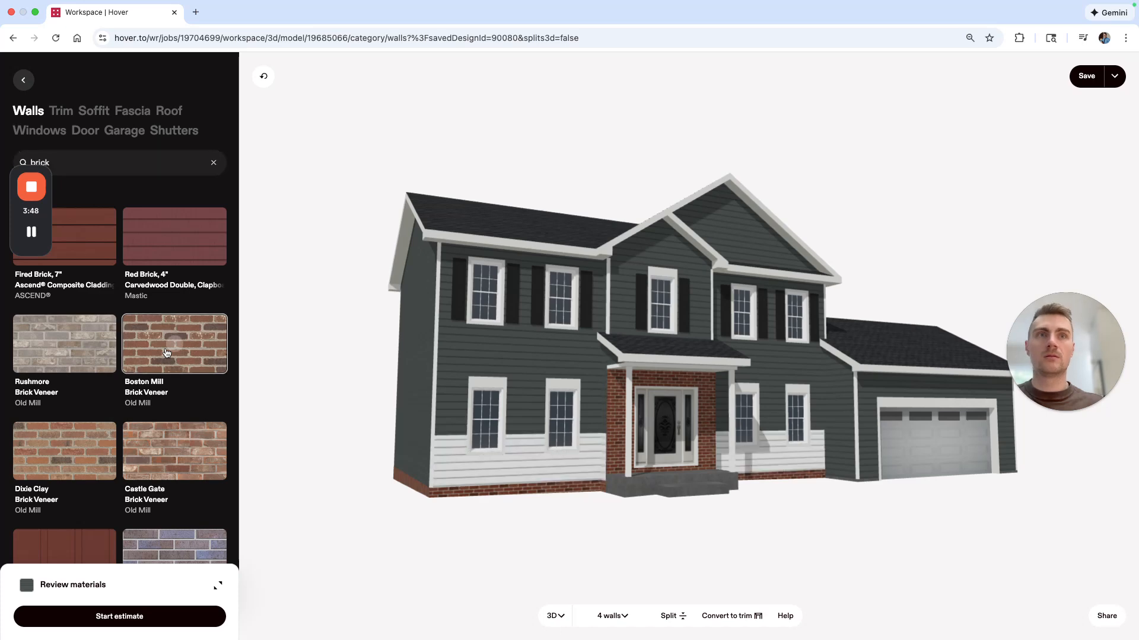
pyautogui.moveTo(698, 526); pyautogui.dragTo(524, 516)
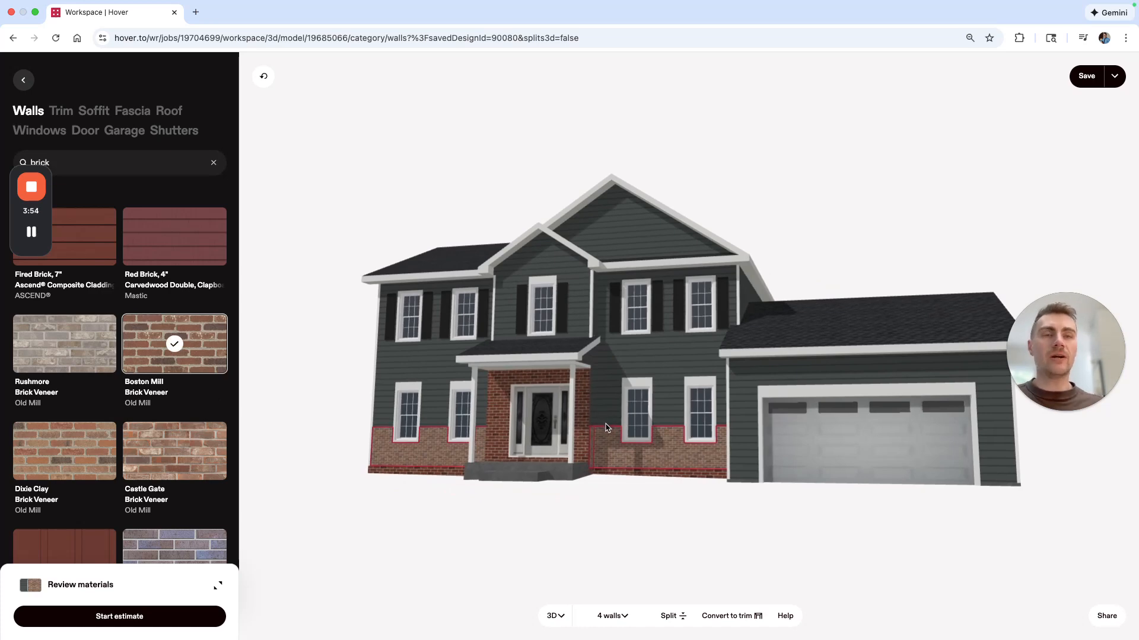
# Step: Deselect the brick sections and select the four siding sections above them on both sides of the entrance
pyautogui.click(606, 442)
pyautogui.moveTo(551, 452); pyautogui.dragTo(634, 432)
pyautogui.click(623, 435)
pyautogui.click(621, 435)
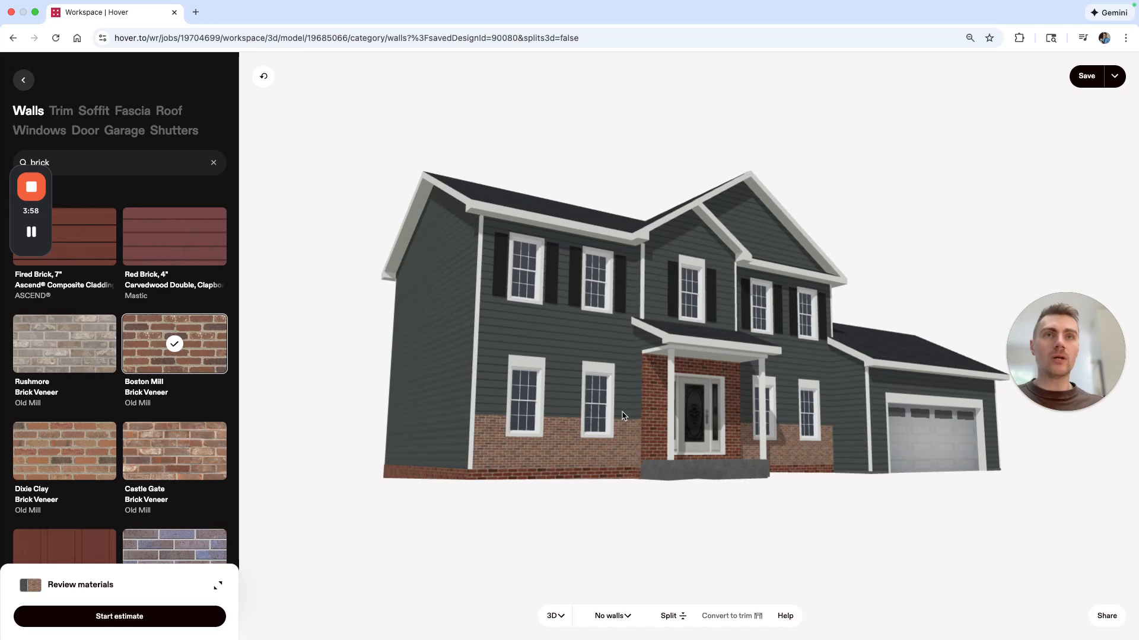
pyautogui.click(629, 410)
pyautogui.click(635, 409)
pyautogui.moveTo(634, 409)
pyautogui.mouseDown()
pyautogui.moveTo(590, 439)
pyautogui.moveTo(583, 422)
pyautogui.mouseUp()
pyautogui.click(600, 424)
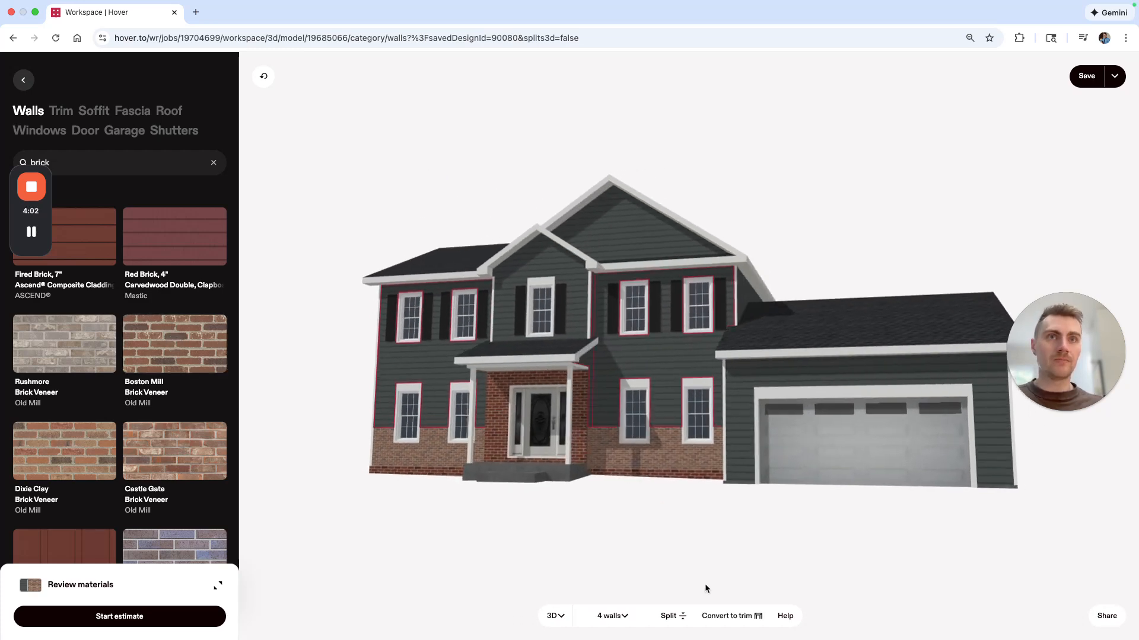
# Step: Split the four upper siding sections horizontally at 06' 02", just above the brick, and apply the split
pyautogui.click(669, 615)
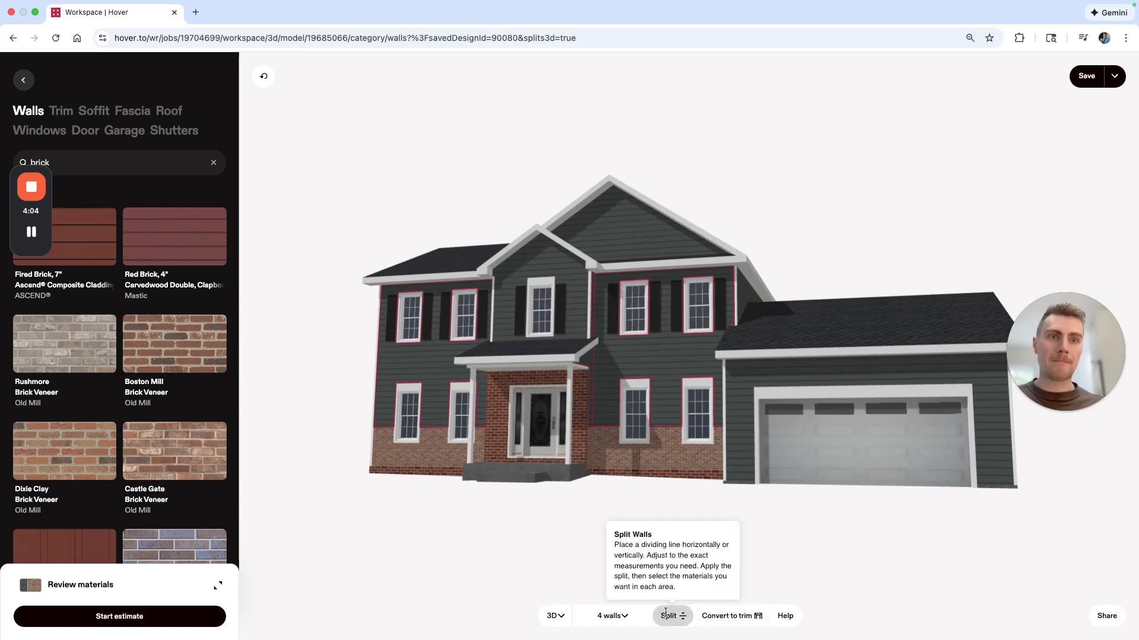
pyautogui.click(1103, 614)
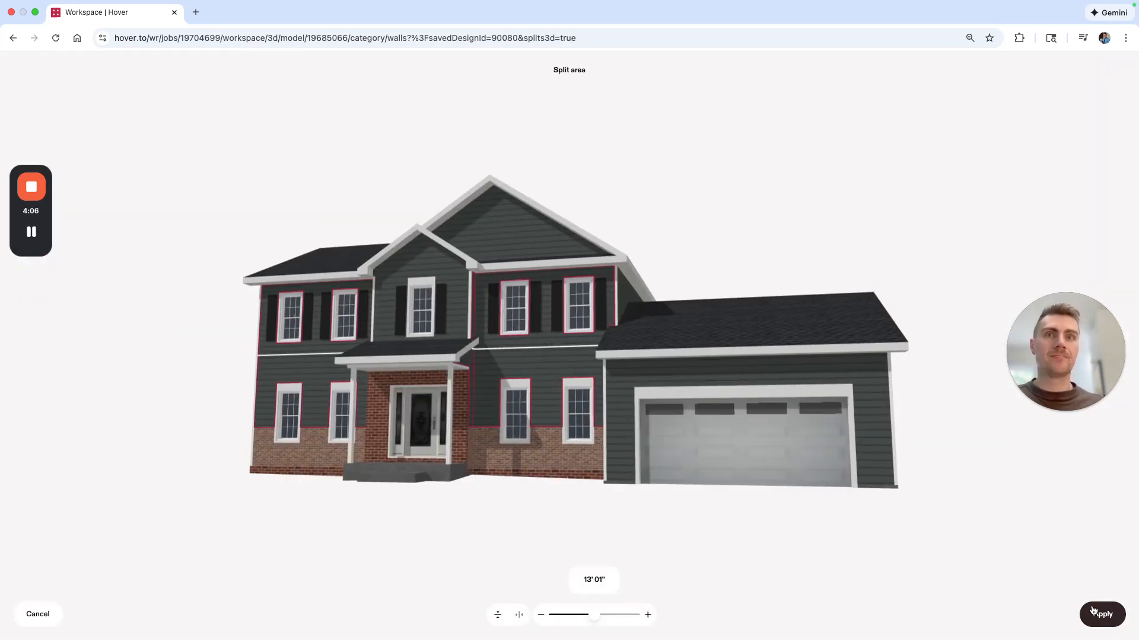
pyautogui.click(591, 620)
pyautogui.moveTo(591, 620); pyautogui.dragTo(552, 619)
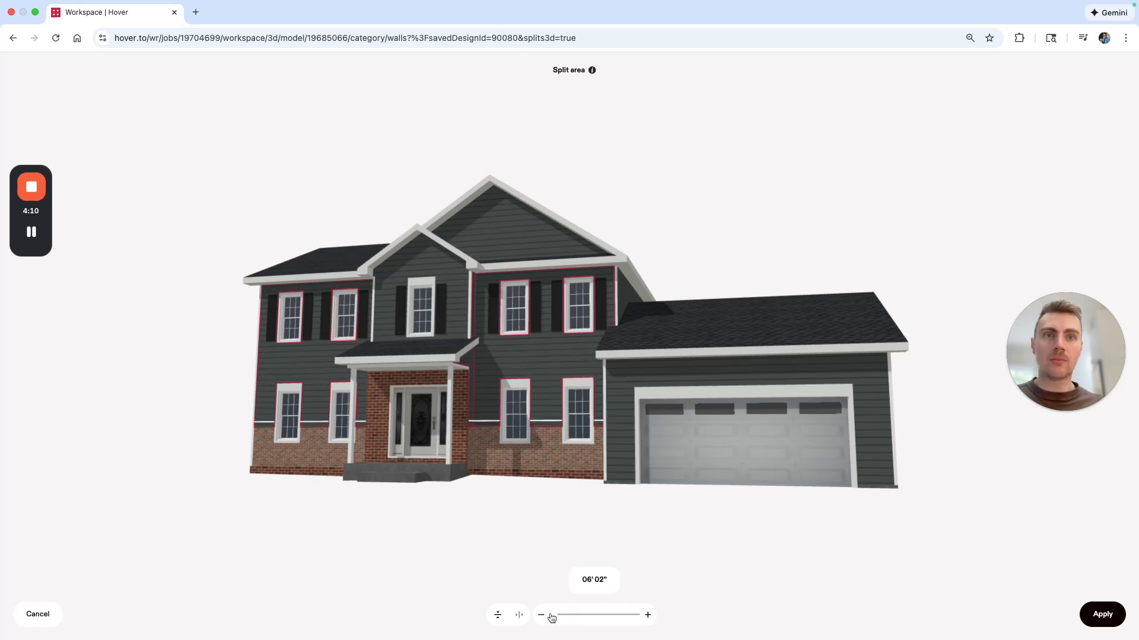
pyautogui.click(1096, 616)
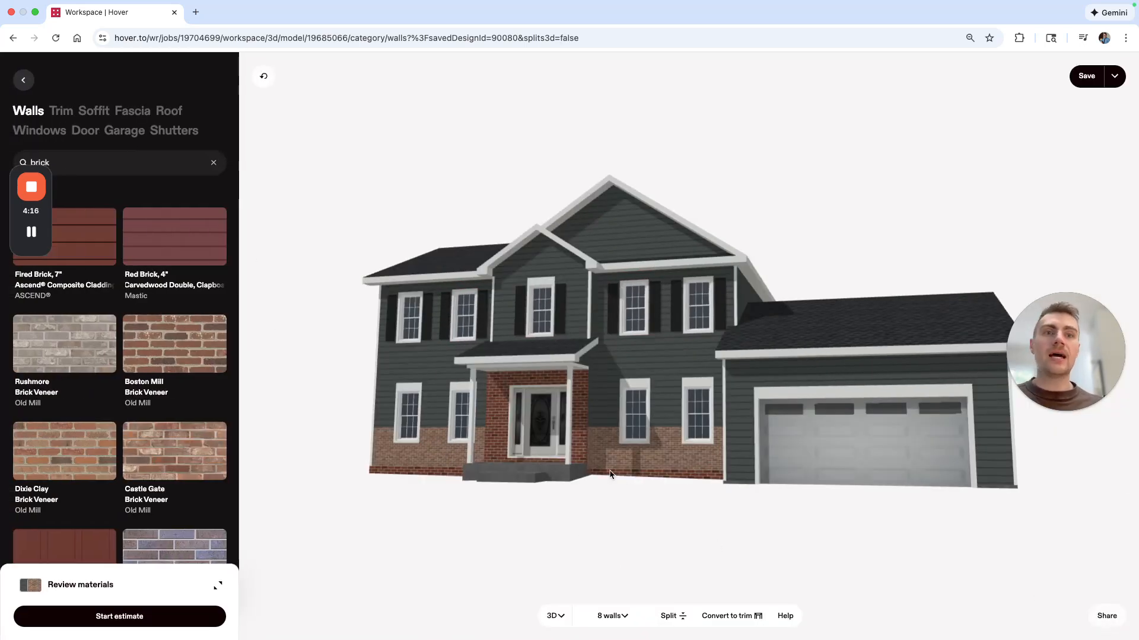
# Step: Convert the narrow strips between the brick and the siding from wall to trim
pyautogui.moveTo(578, 508); pyautogui.dragTo(616, 509)
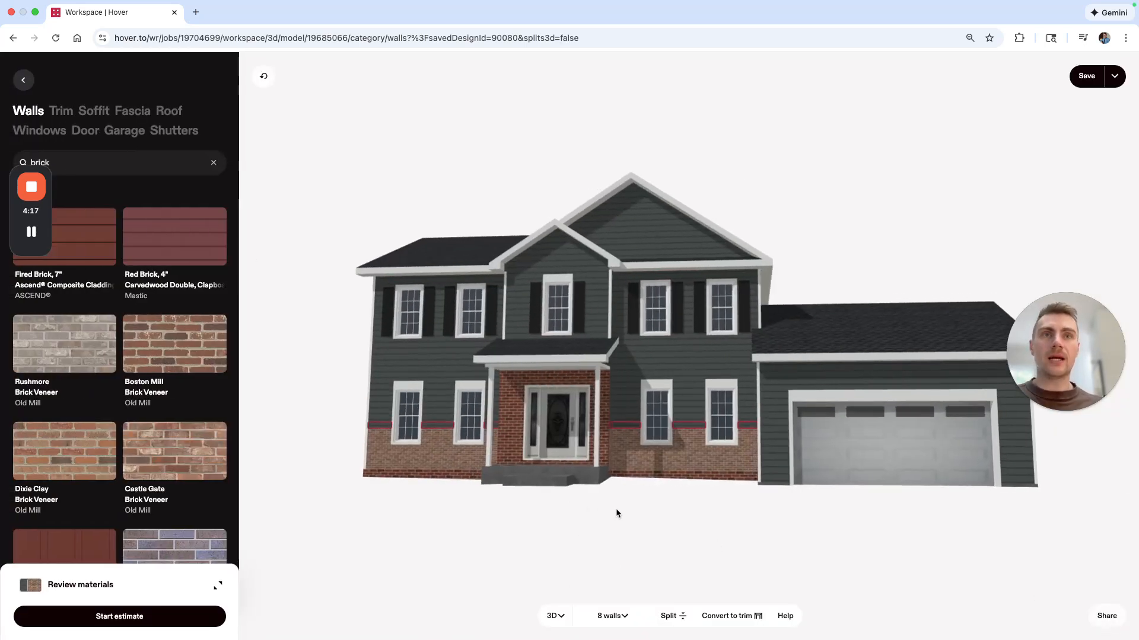
pyautogui.click(745, 621)
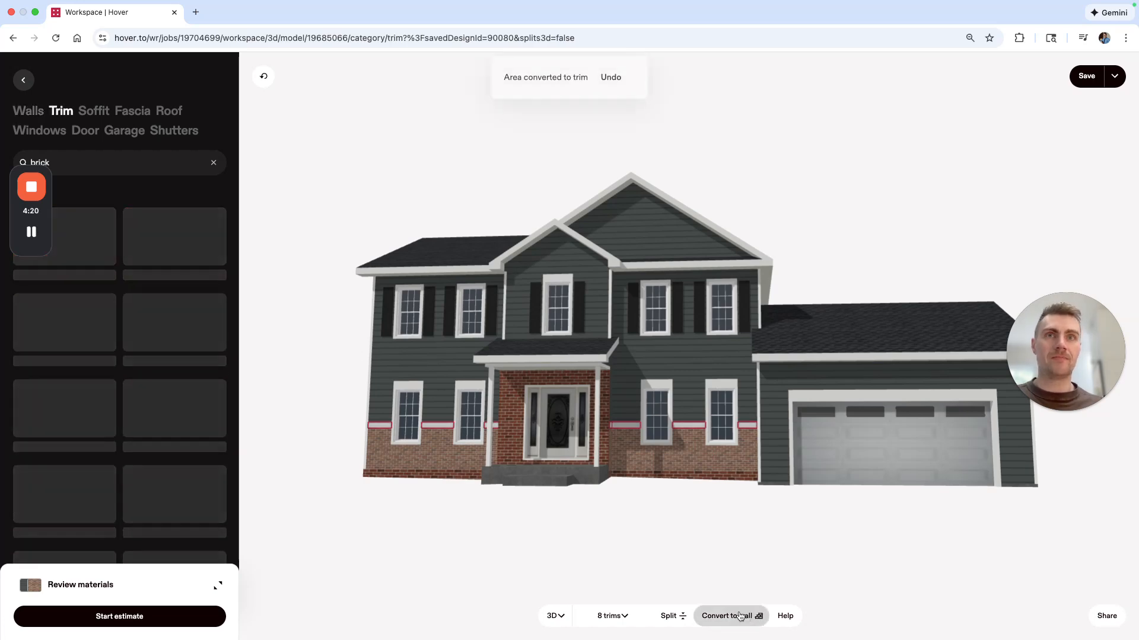
pyautogui.moveTo(641, 563); pyautogui.dragTo(753, 543)
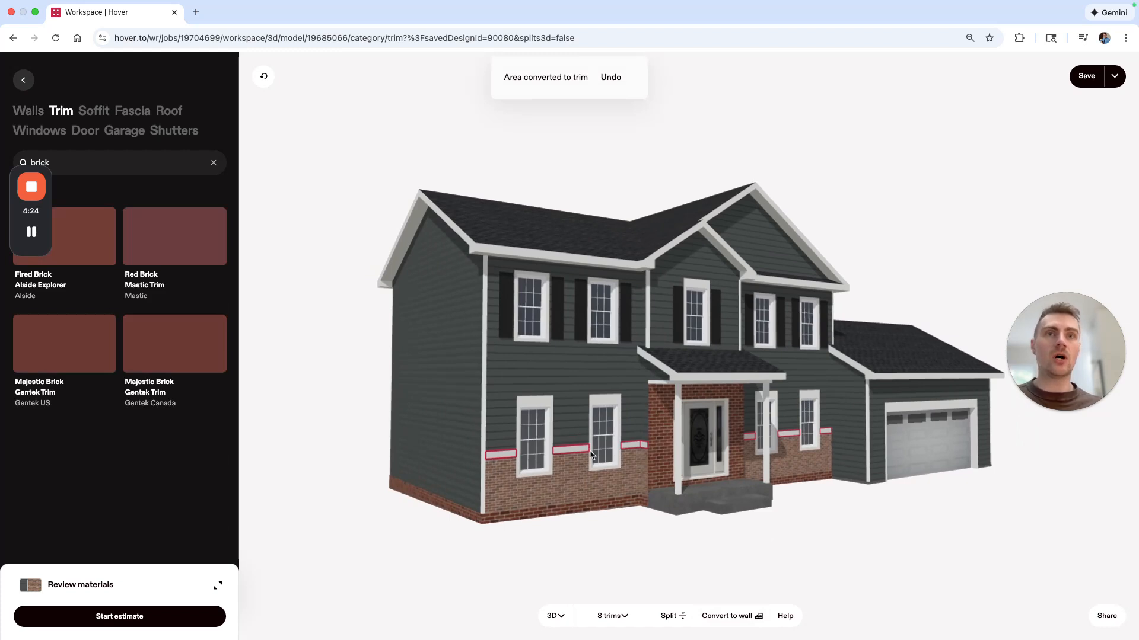
pyautogui.moveTo(703, 456); pyautogui.dragTo(556, 427)
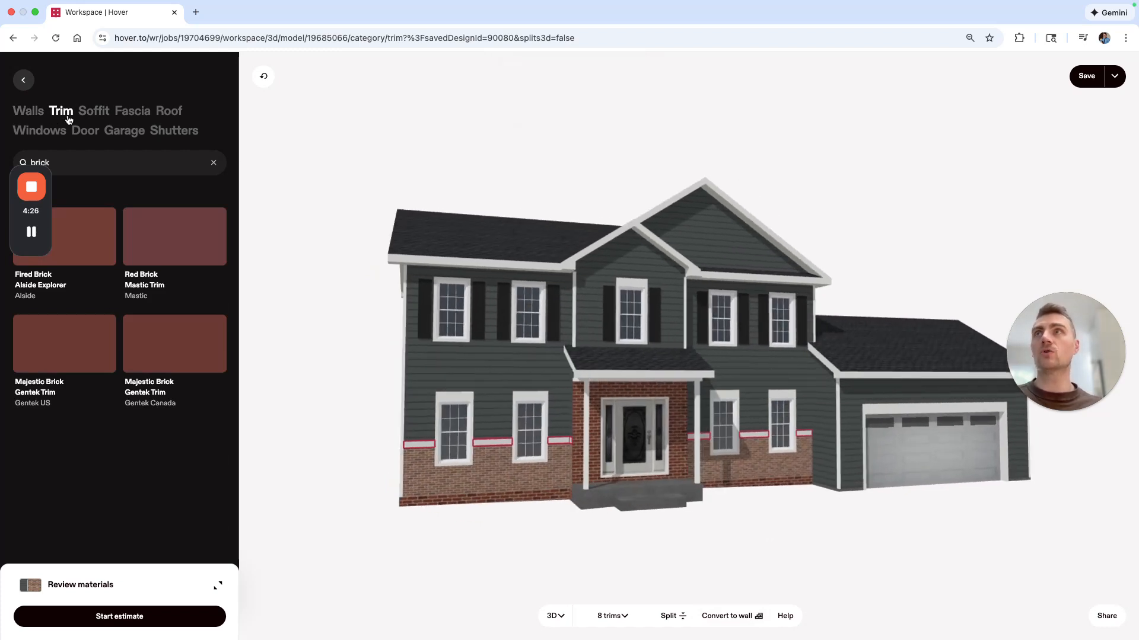
# Step: Clear the material search, apply James Hardie Arctic White Hardie Trim to the new trim strips, and deselect them
pyautogui.click(214, 163)
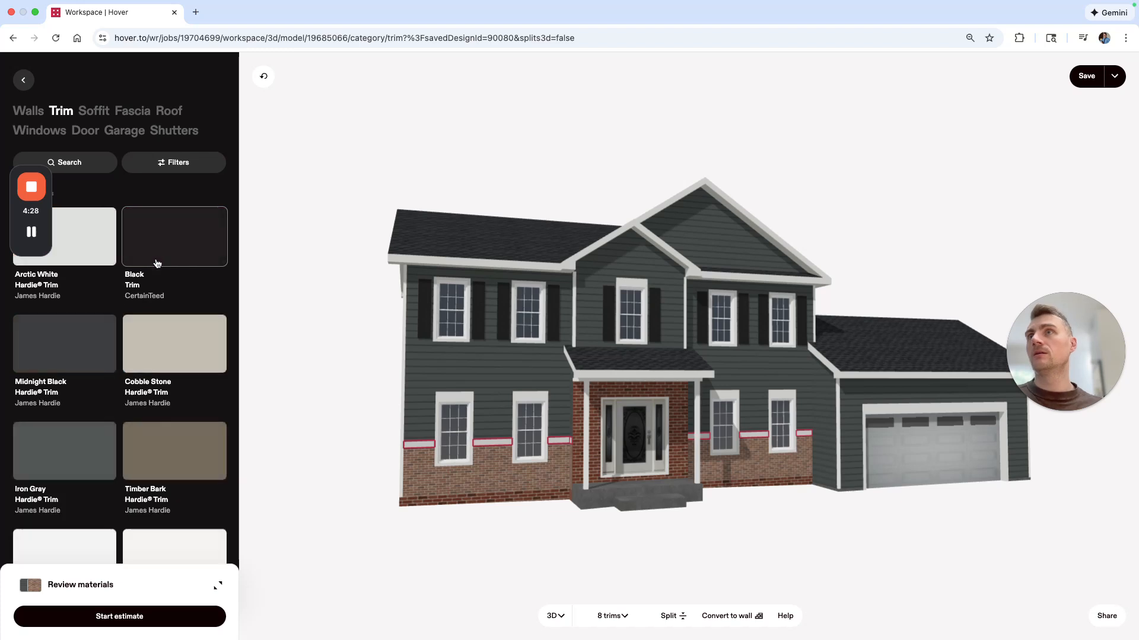
pyautogui.click(98, 247)
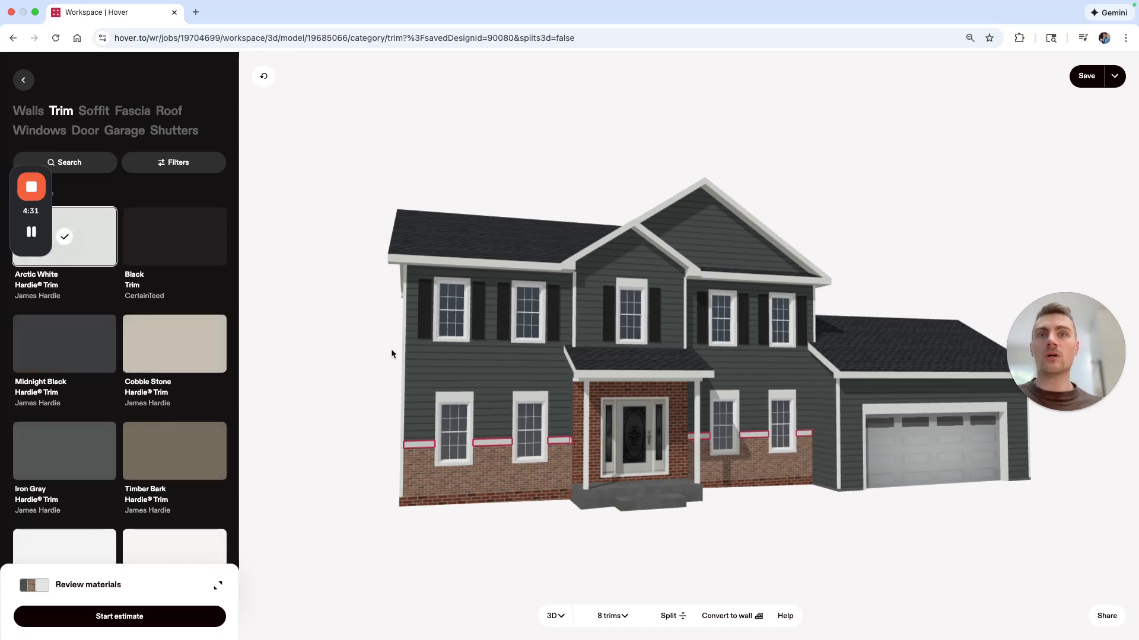
pyautogui.moveTo(640, 488); pyautogui.dragTo(412, 479)
pyautogui.click(479, 517)
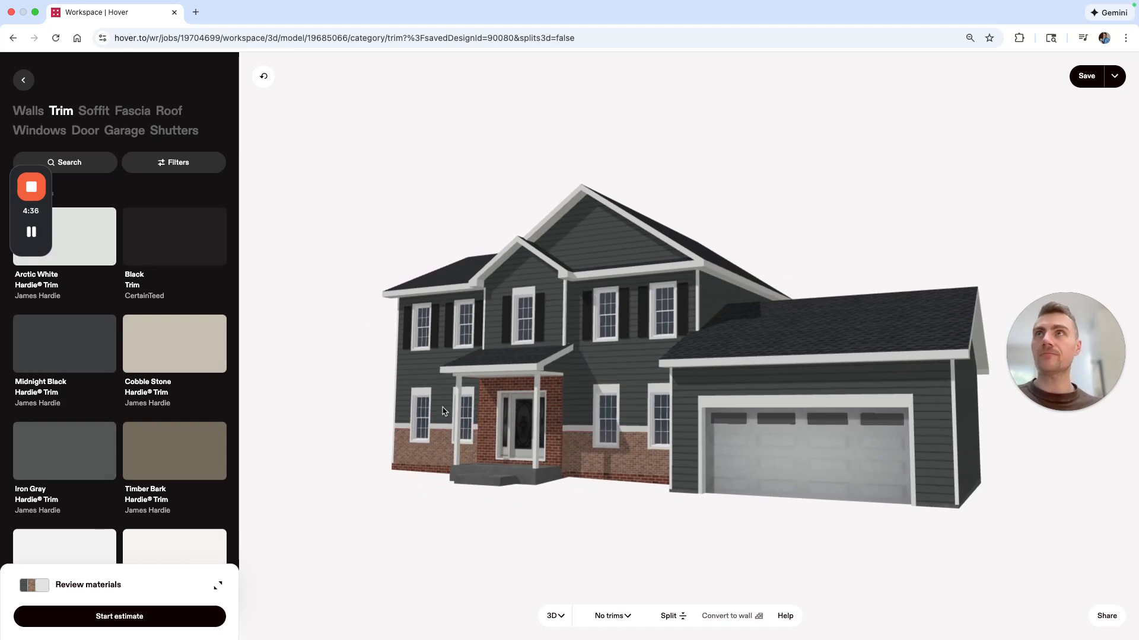
# Step: View the soffit and fascia categories with their material options
pyautogui.moveTo(509, 367); pyautogui.dragTo(452, 385)
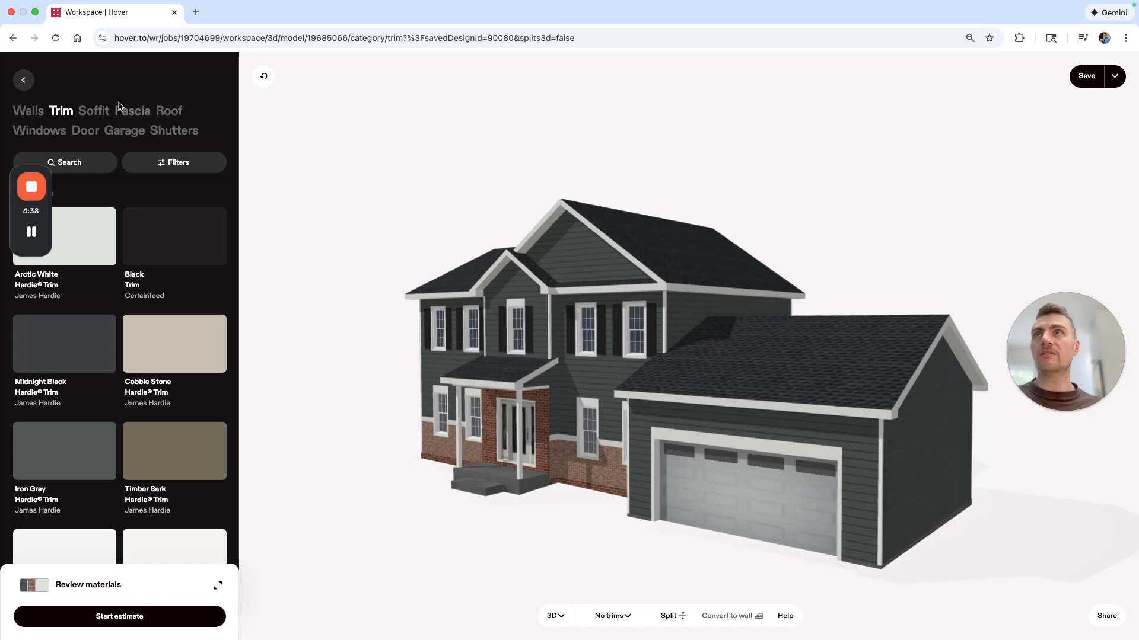
pyautogui.click(102, 112)
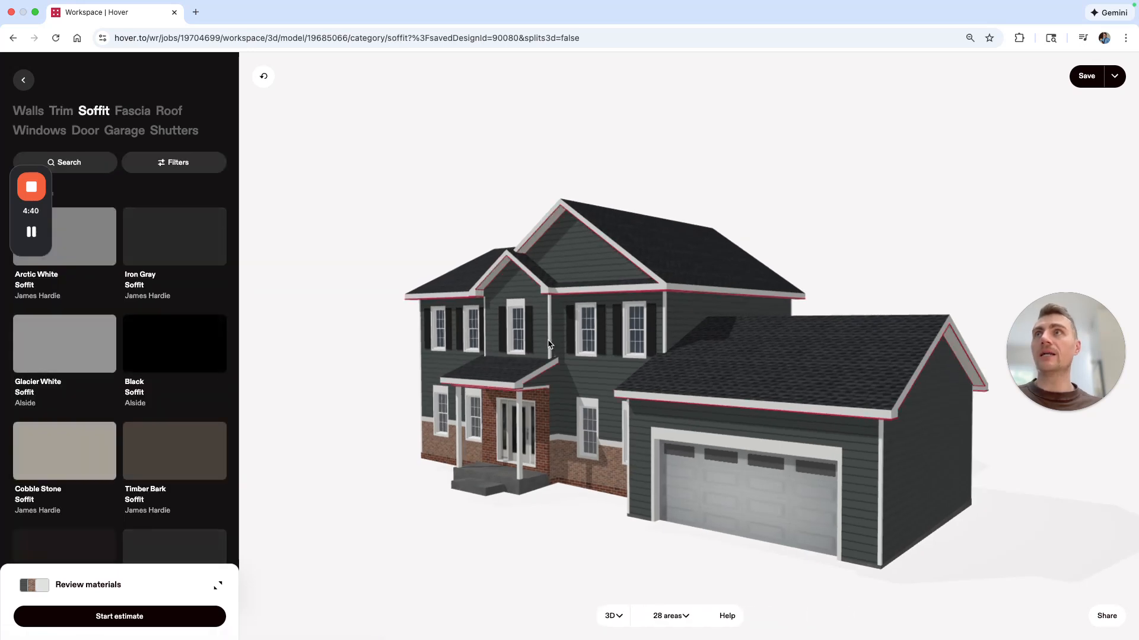
pyautogui.click(133, 111)
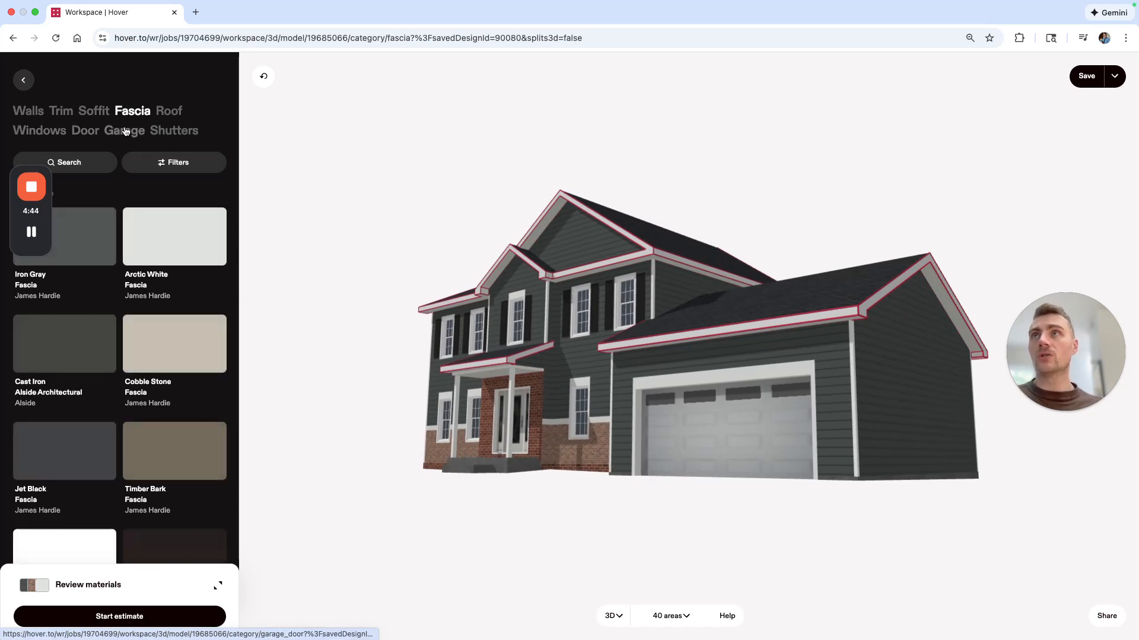
# Step: Try removing the shutters from the house and undo the removal
pyautogui.click(159, 131)
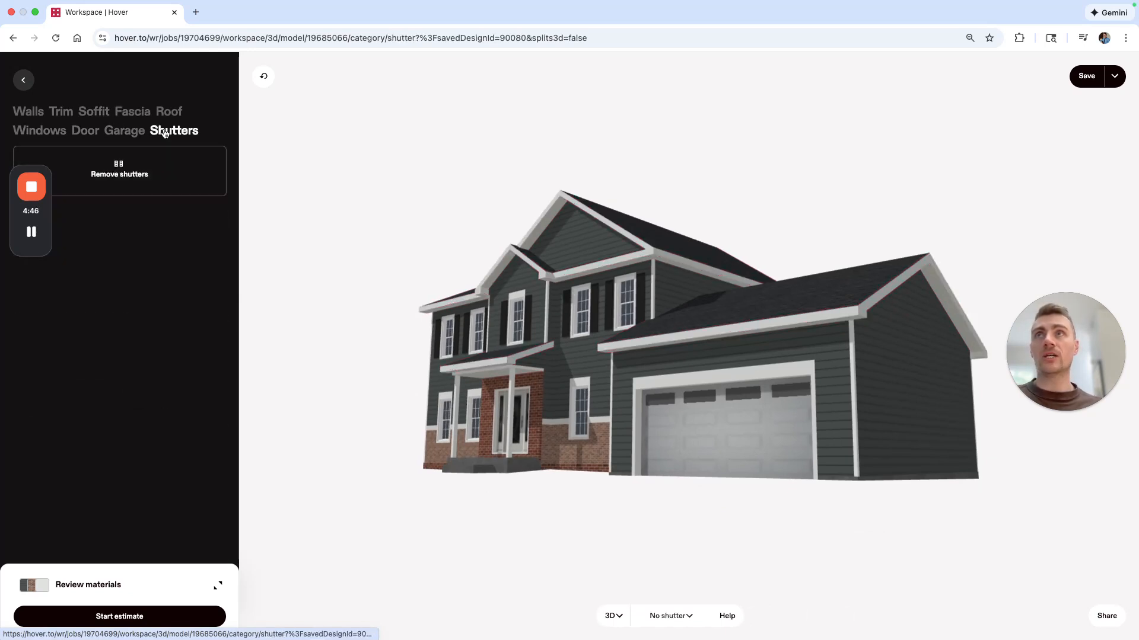
pyautogui.moveTo(496, 264); pyautogui.dragTo(661, 294)
pyautogui.moveTo(540, 330); pyautogui.dragTo(660, 310)
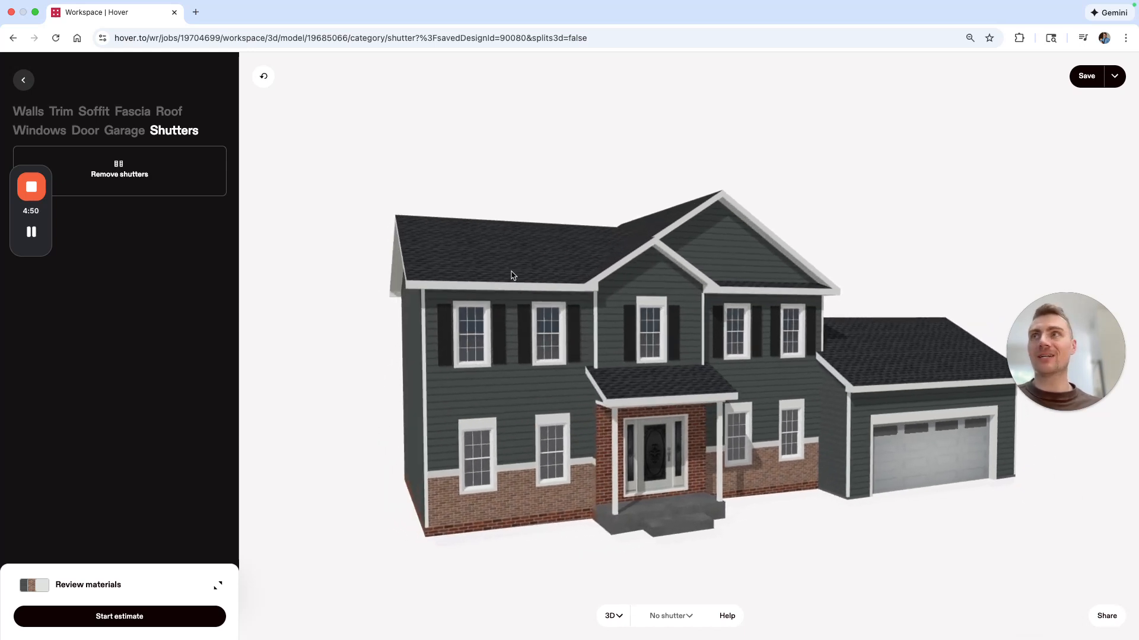
pyautogui.click(158, 179)
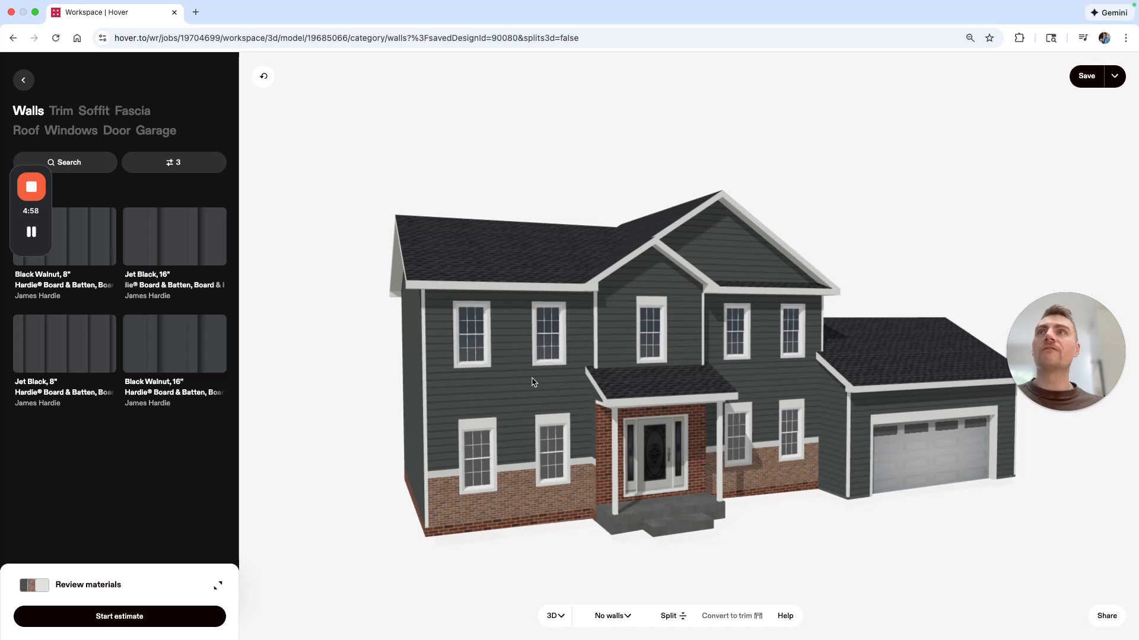
pyautogui.moveTo(437, 255); pyautogui.dragTo(304, 260)
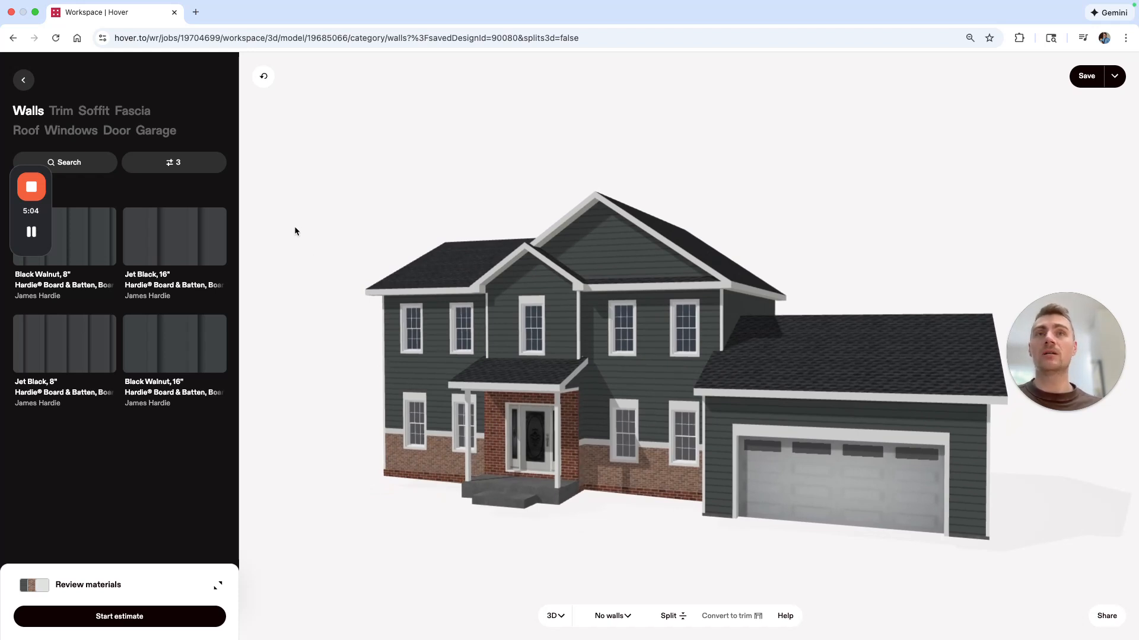
pyautogui.click(263, 77)
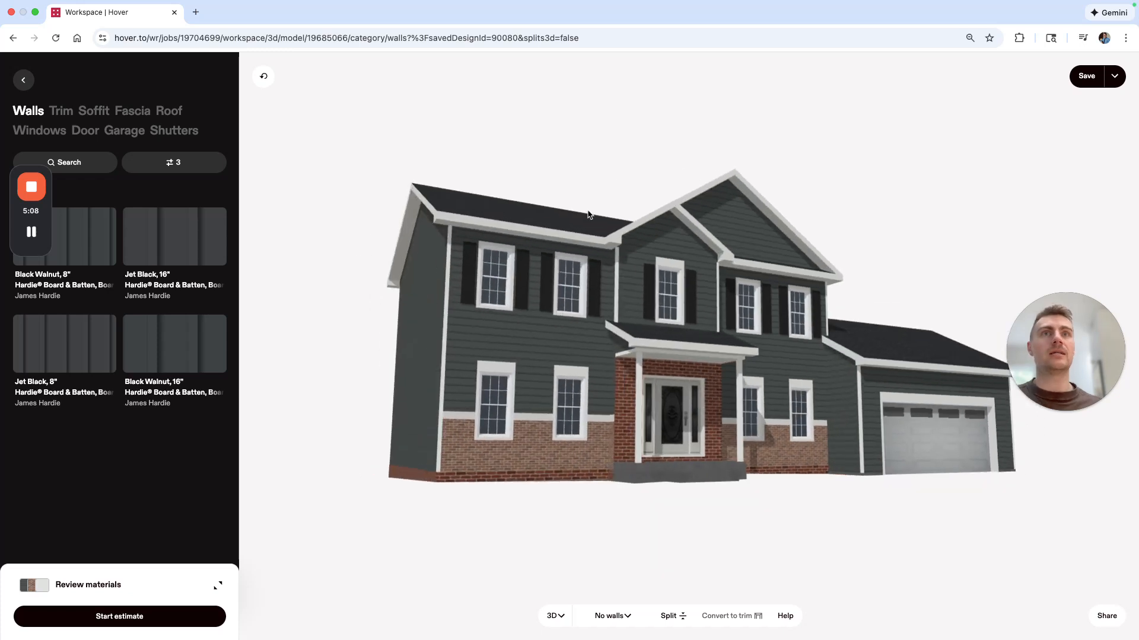
pyautogui.moveTo(658, 180); pyautogui.dragTo(542, 234)
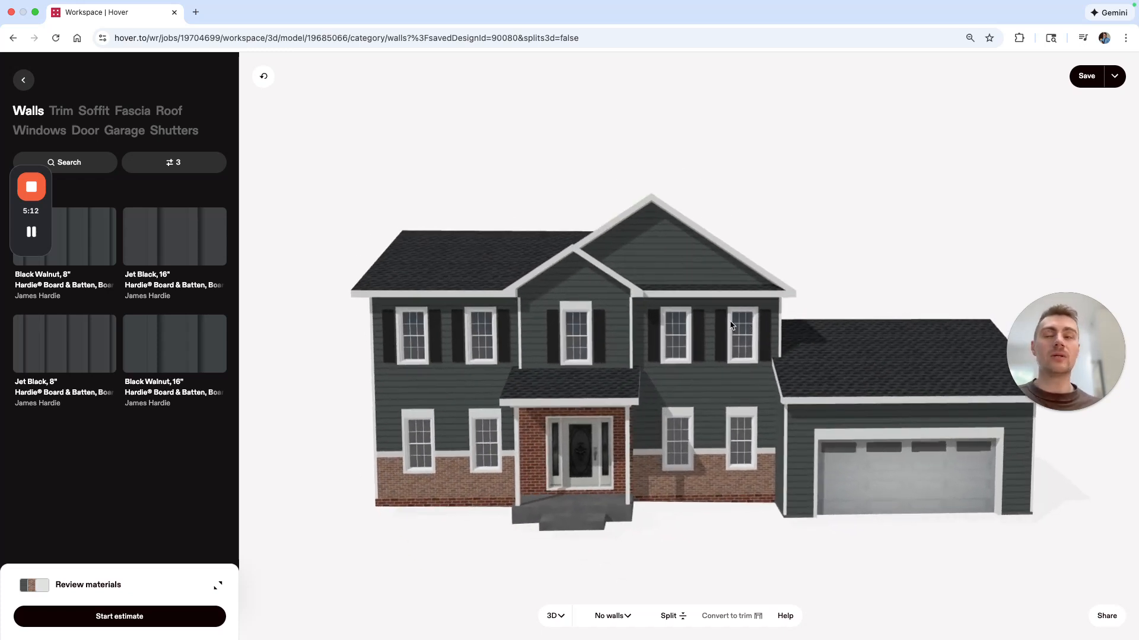
# Step: Save the current house design under the name Iron Gray
pyautogui.moveTo(746, 351); pyautogui.dragTo(652, 341)
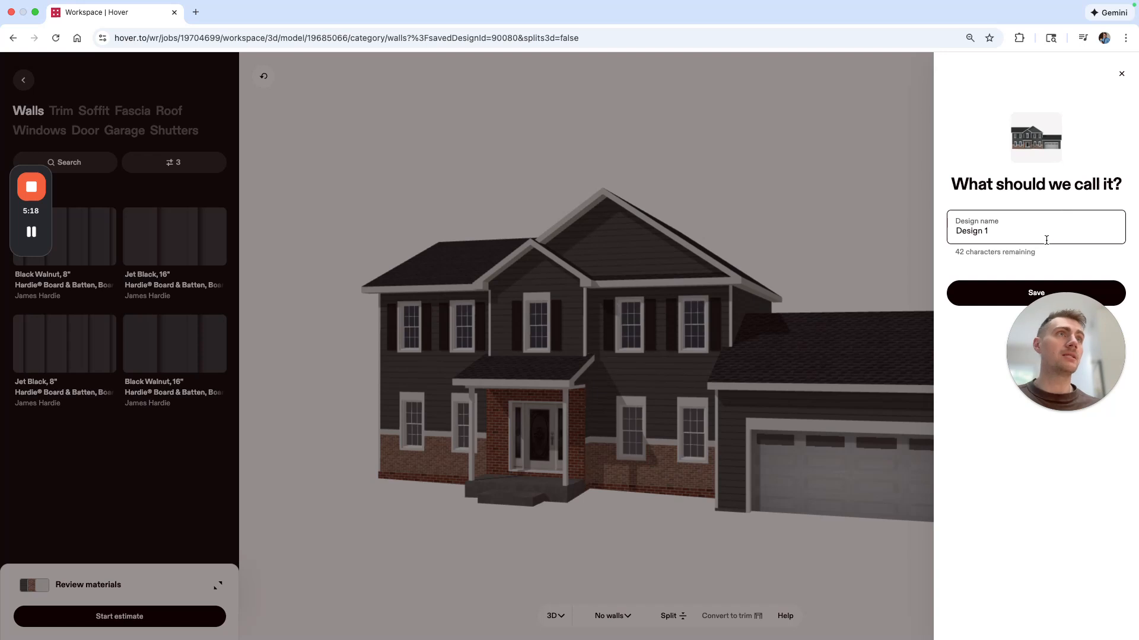
pyautogui.press('super+a')
pyautogui.press('BackSpace')
pyautogui.write('Iron Gray')
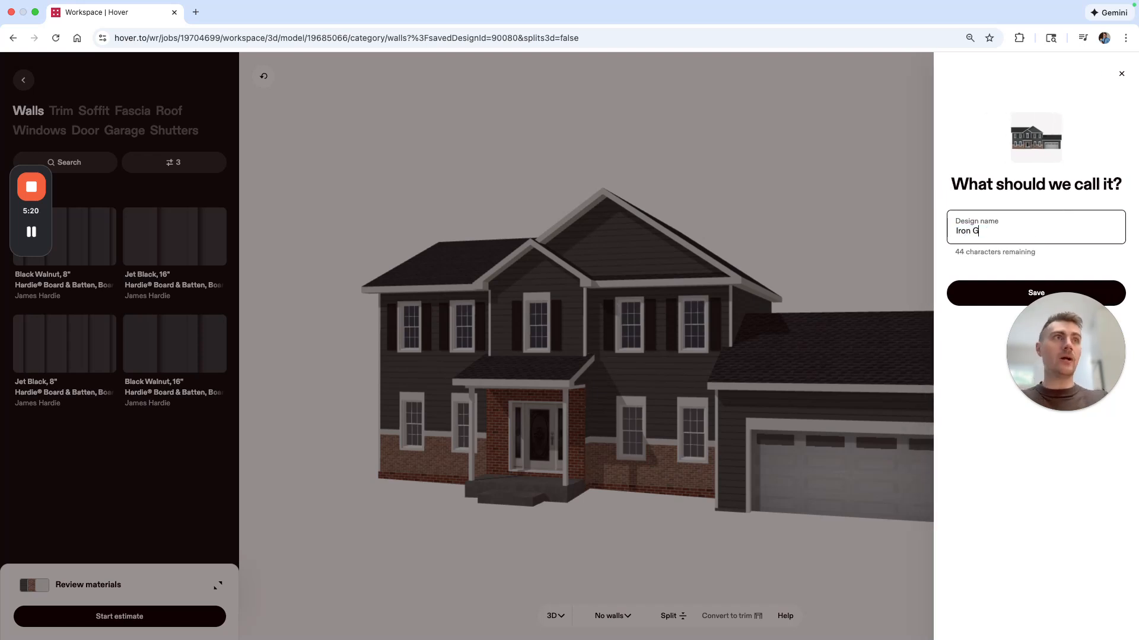
pyautogui.click(949, 289)
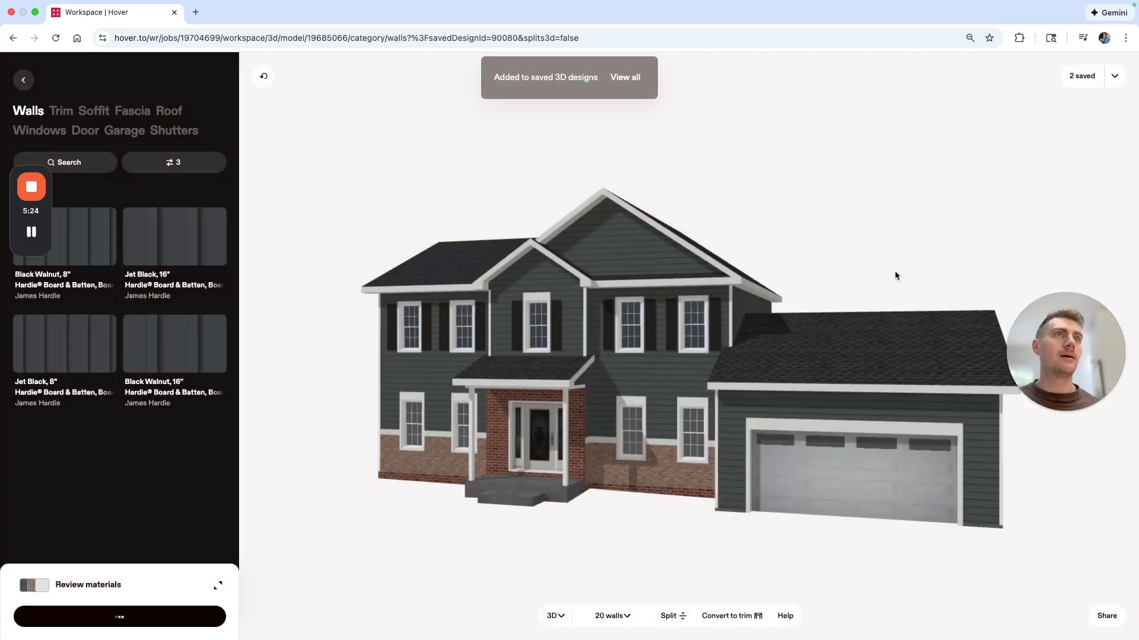
# Step: Open the saved designs and start a new design from the original house
pyautogui.click(1065, 80)
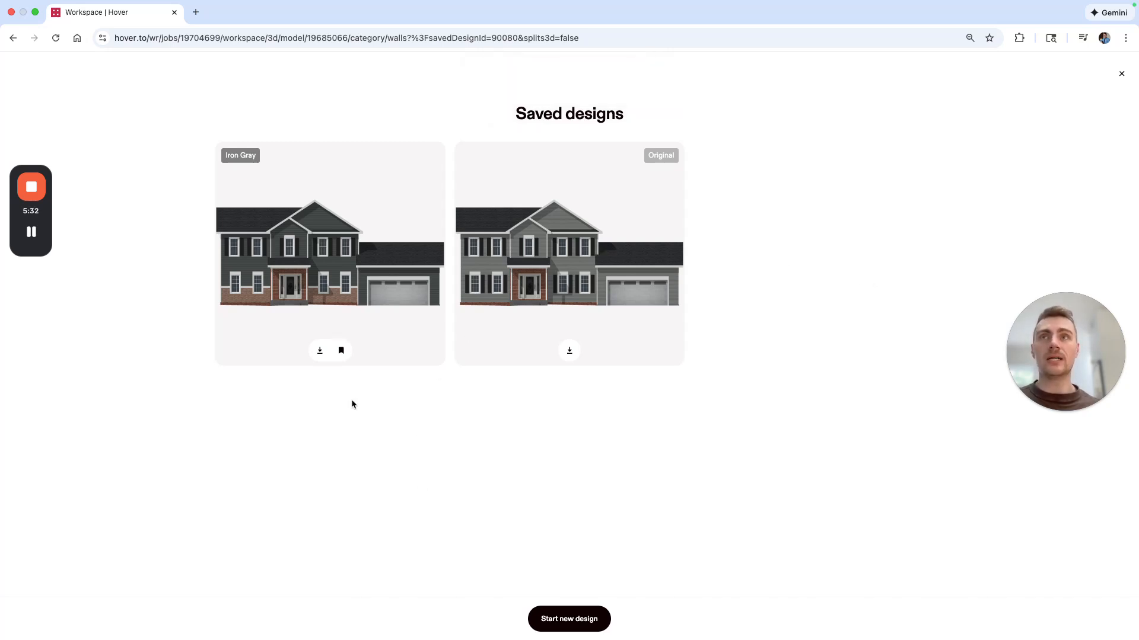
pyautogui.click(596, 619)
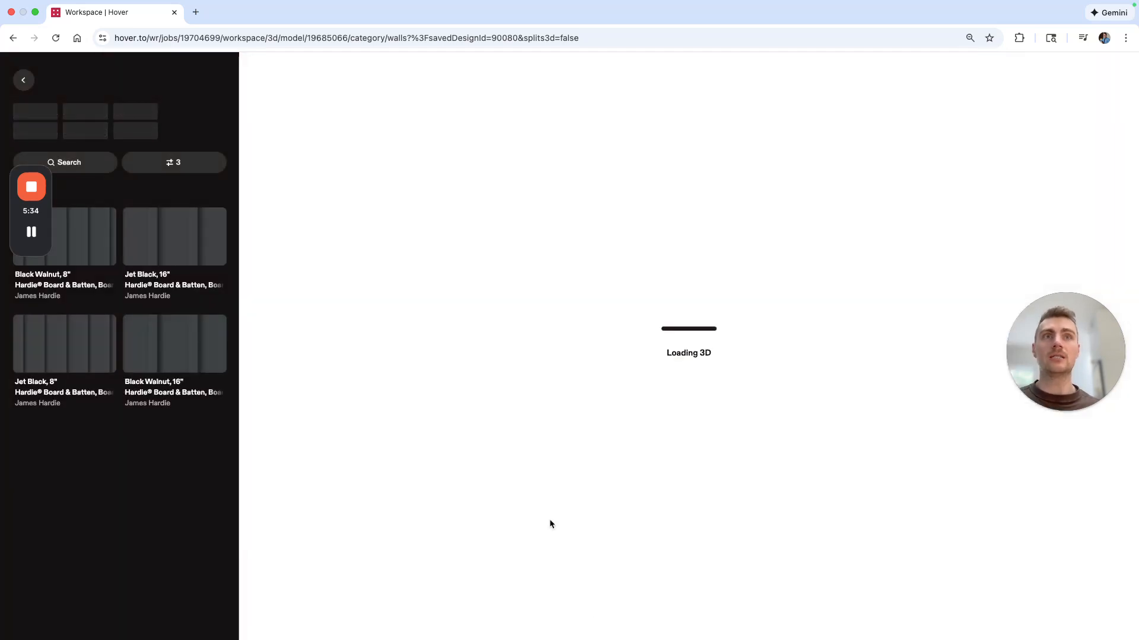
pyautogui.moveTo(538, 399); pyautogui.dragTo(764, 387)
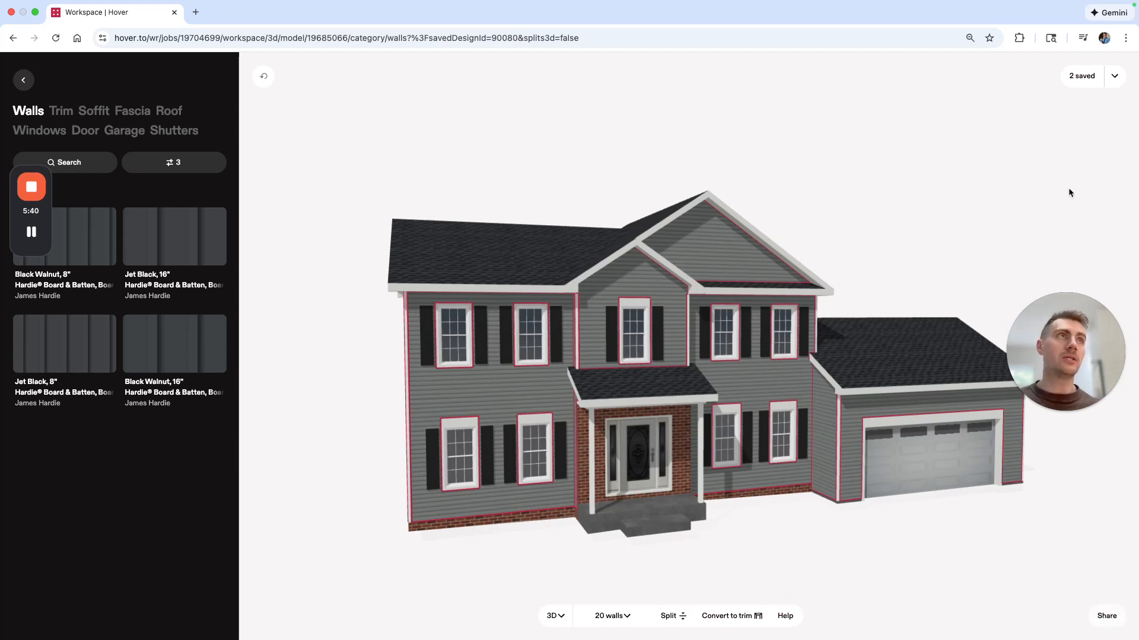
# Step: Reopen the saved Iron Gray design and view the house with its walls deselected
pyautogui.click(1088, 75)
pyautogui.click(383, 295)
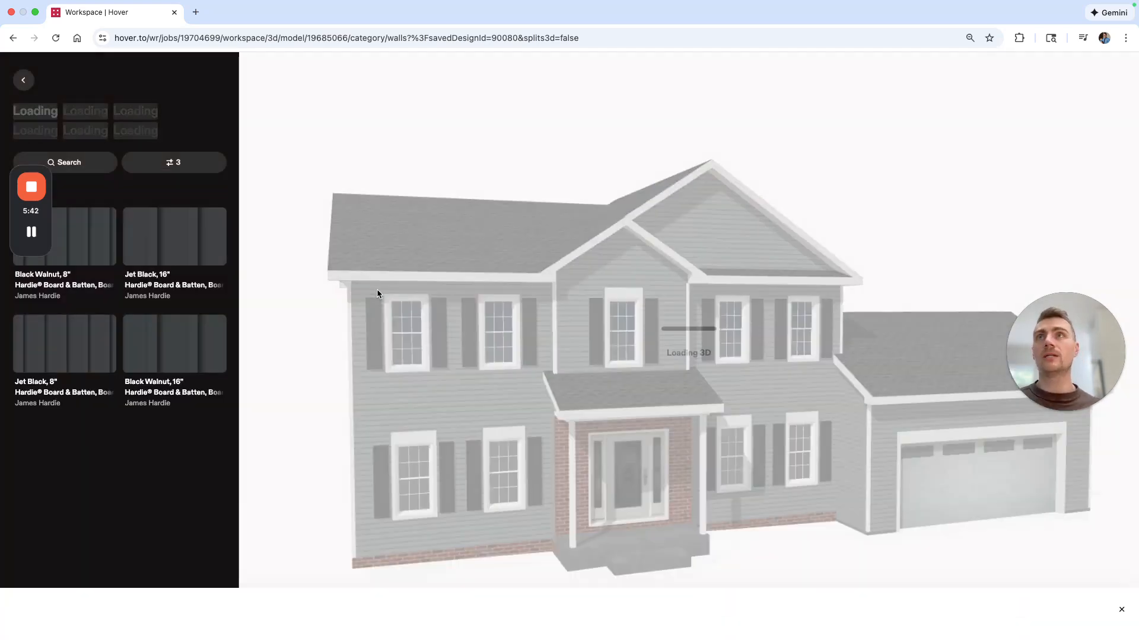
pyautogui.moveTo(557, 385); pyautogui.dragTo(878, 392)
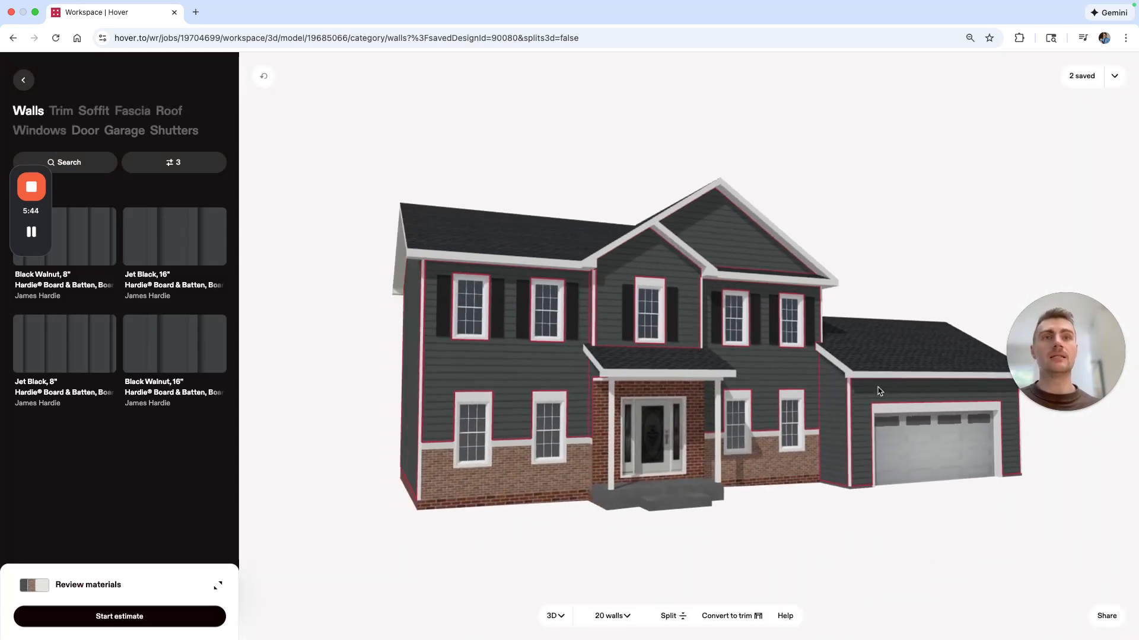
pyautogui.moveTo(852, 552); pyautogui.dragTo(1051, 583)
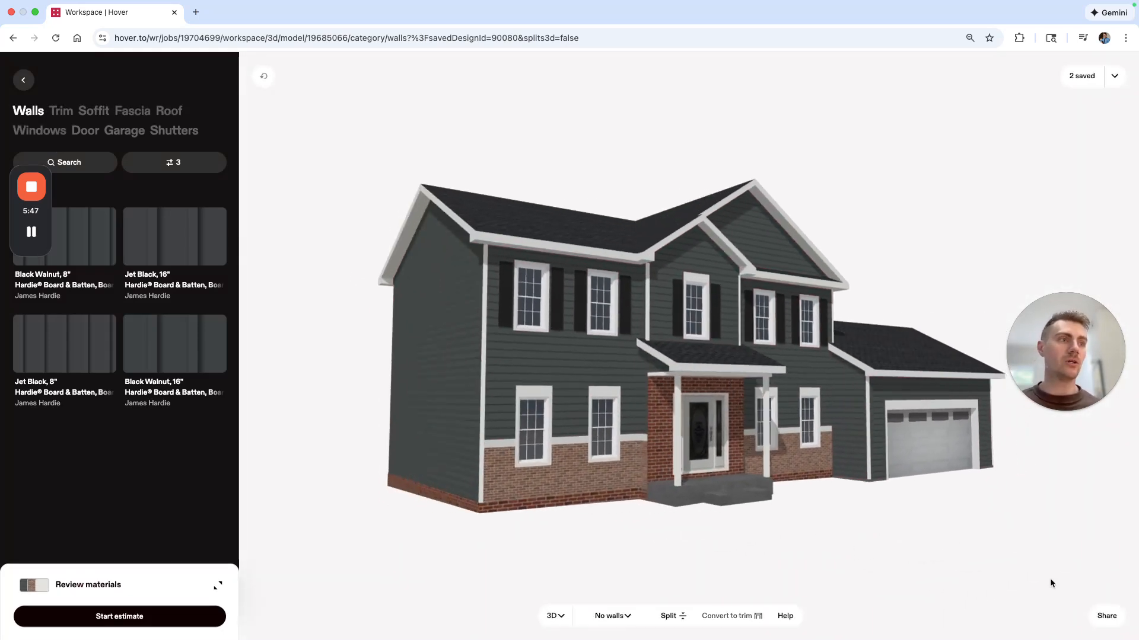
# Step: Copy the share link of the Iron Gray design and open it in a new browser tab
pyautogui.click(1106, 616)
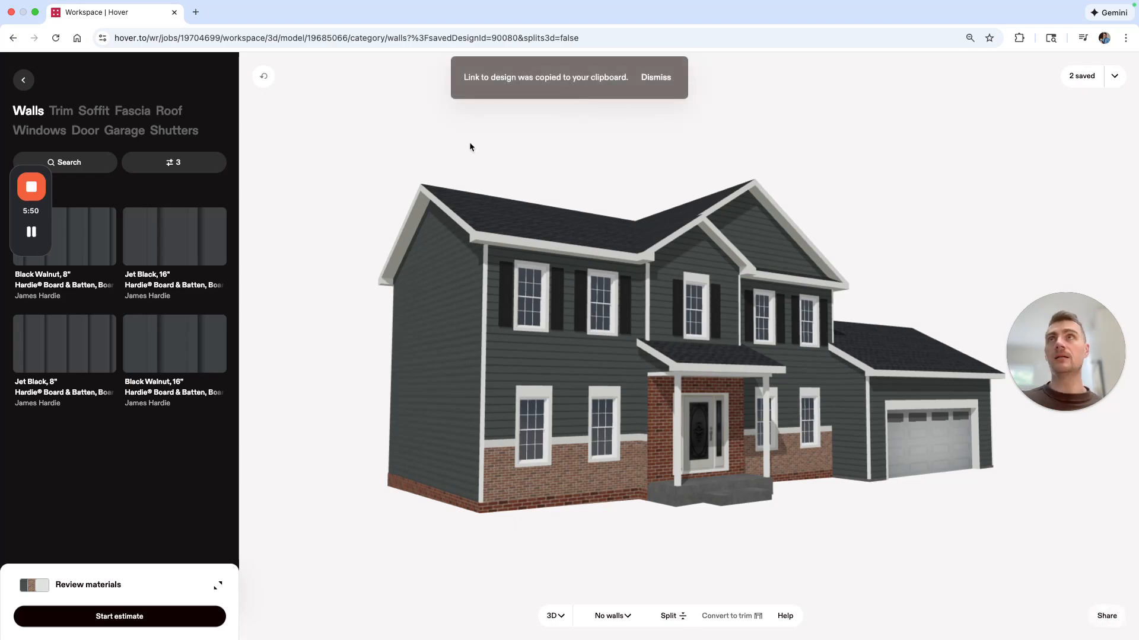
pyautogui.press('super+t')
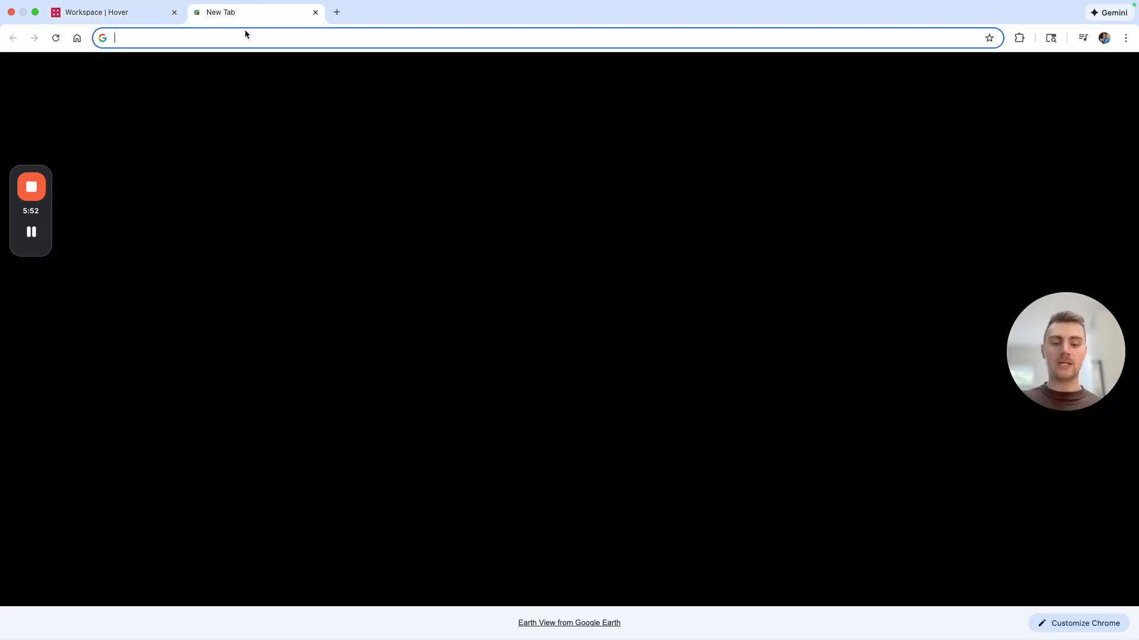
pyautogui.press('super+v')
pyautogui.press('Return')
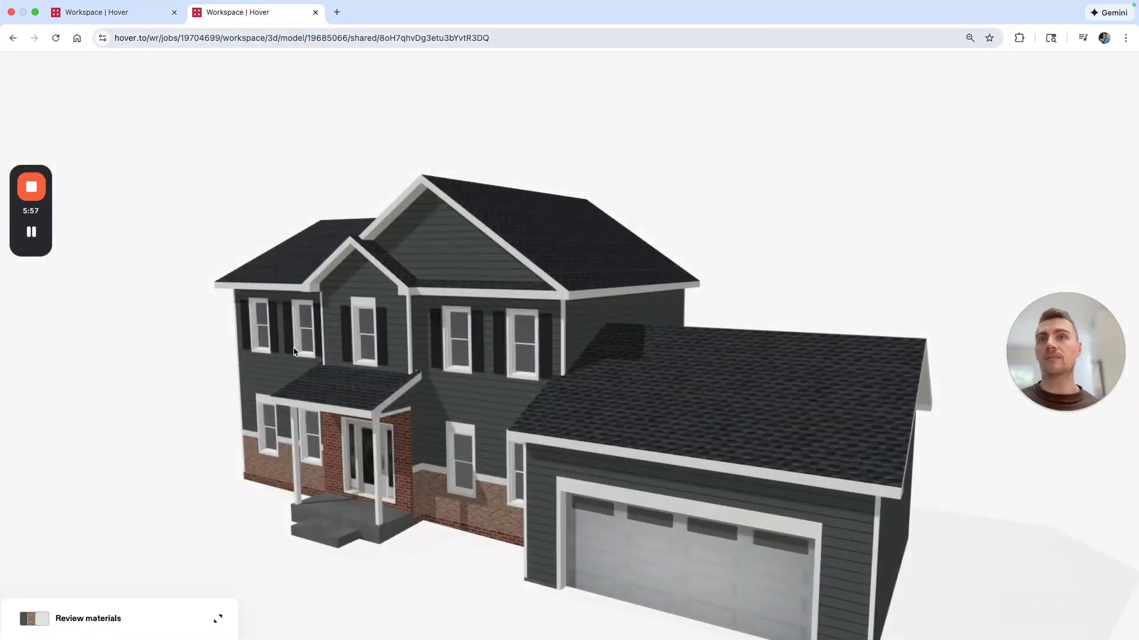
# Step: Inspect the shared 3D house and its list of wall materials, and close the list
pyautogui.moveTo(293, 349); pyautogui.dragTo(671, 341)
pyautogui.scroll(-5, 766, 335)
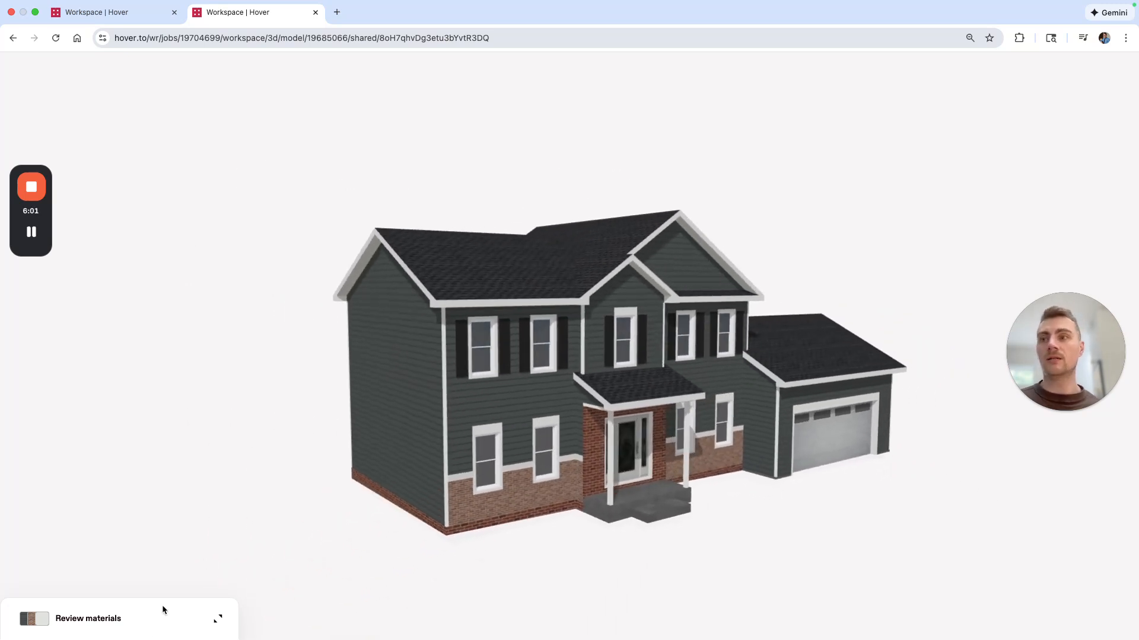
pyautogui.click(153, 622)
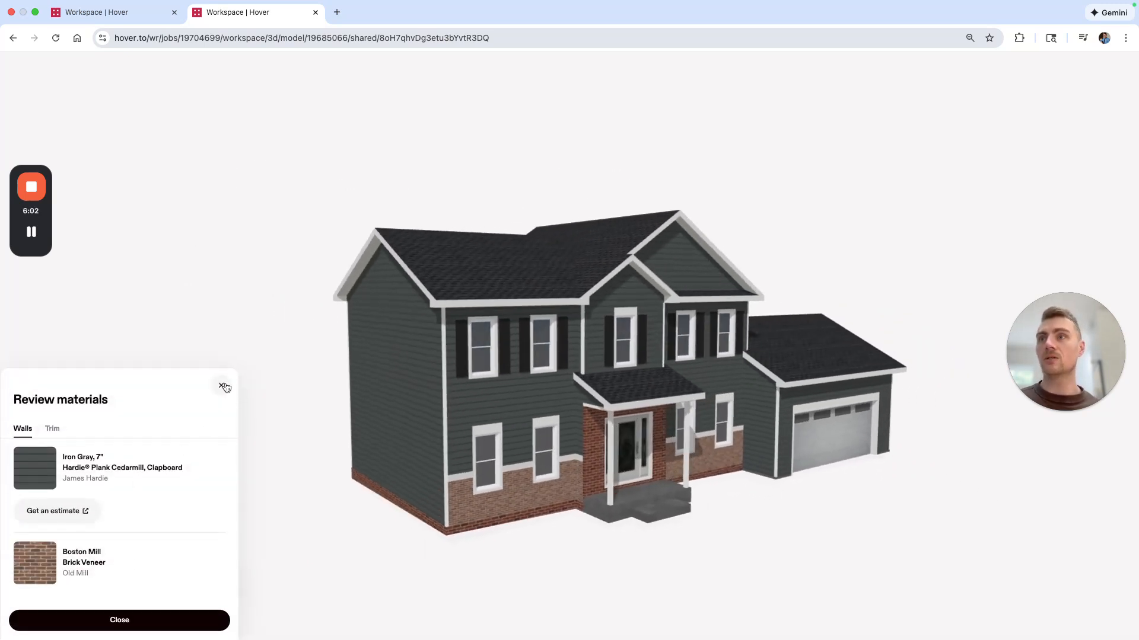
pyautogui.click(223, 386)
# Step: Return to the design workspace and review the wall and trim materials used in the design
pyautogui.click(93, 11)
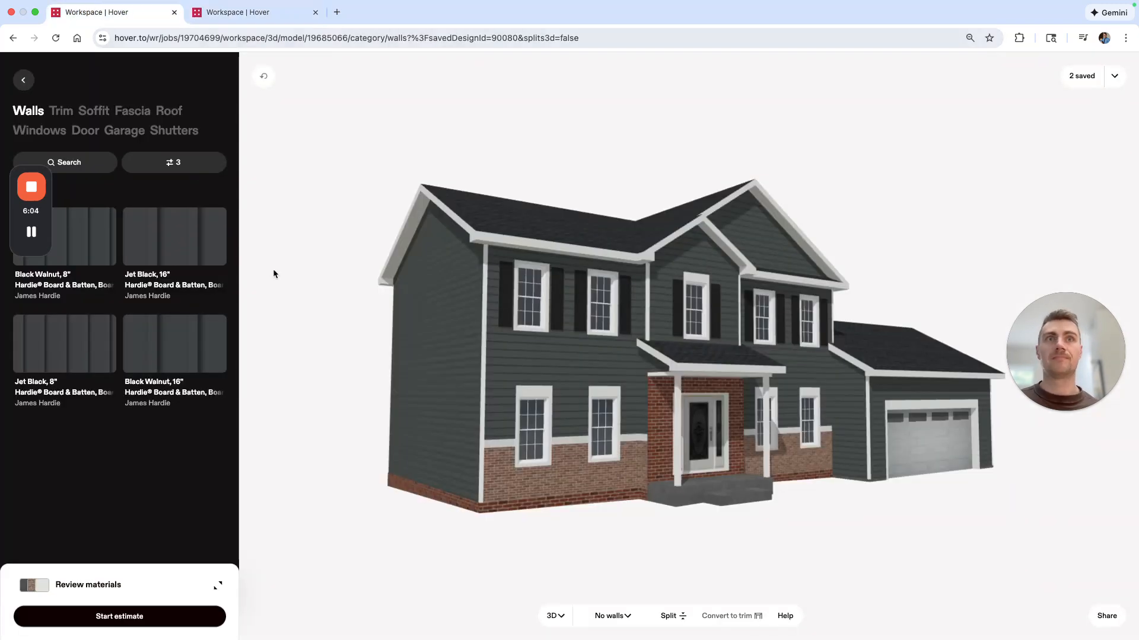
pyautogui.moveTo(392, 465); pyautogui.dragTo(248, 442)
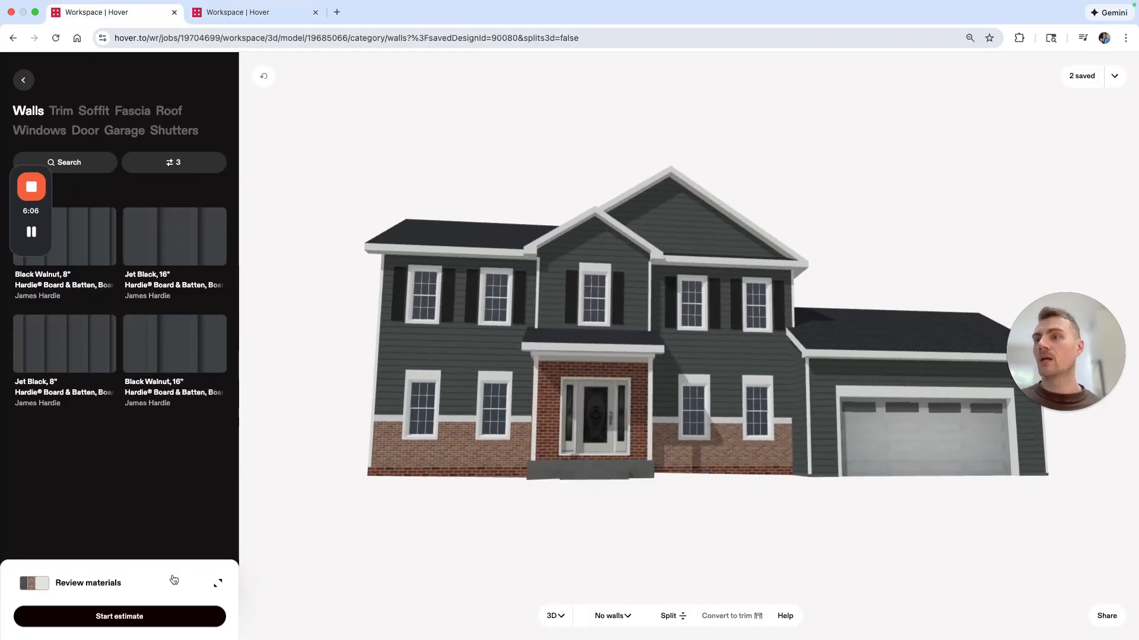
pyautogui.click(174, 580)
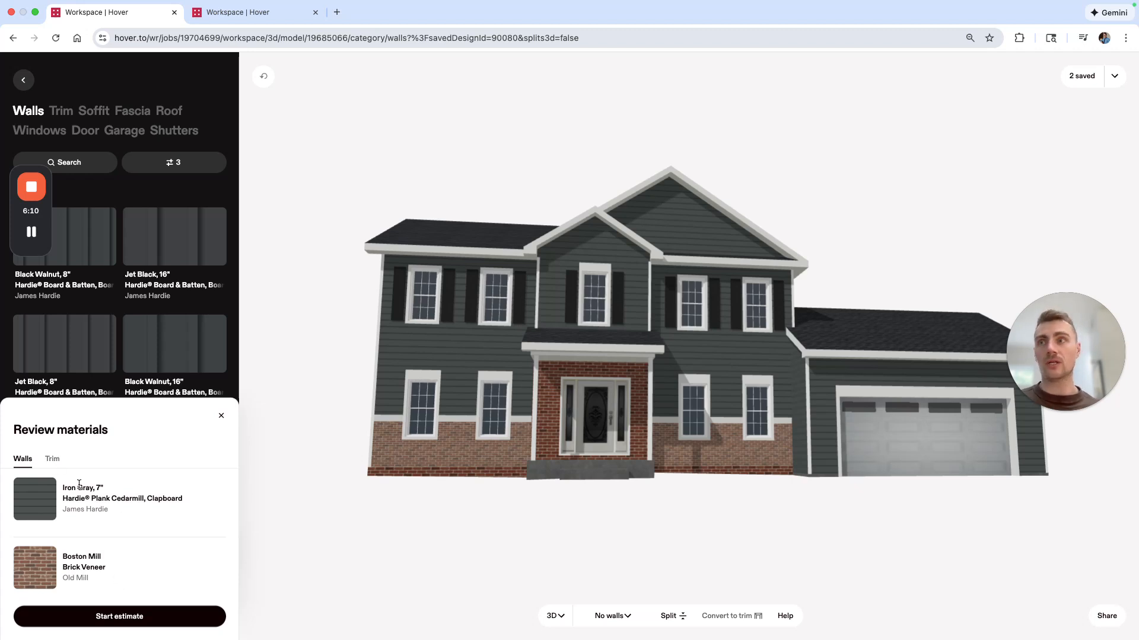
pyautogui.click(53, 464)
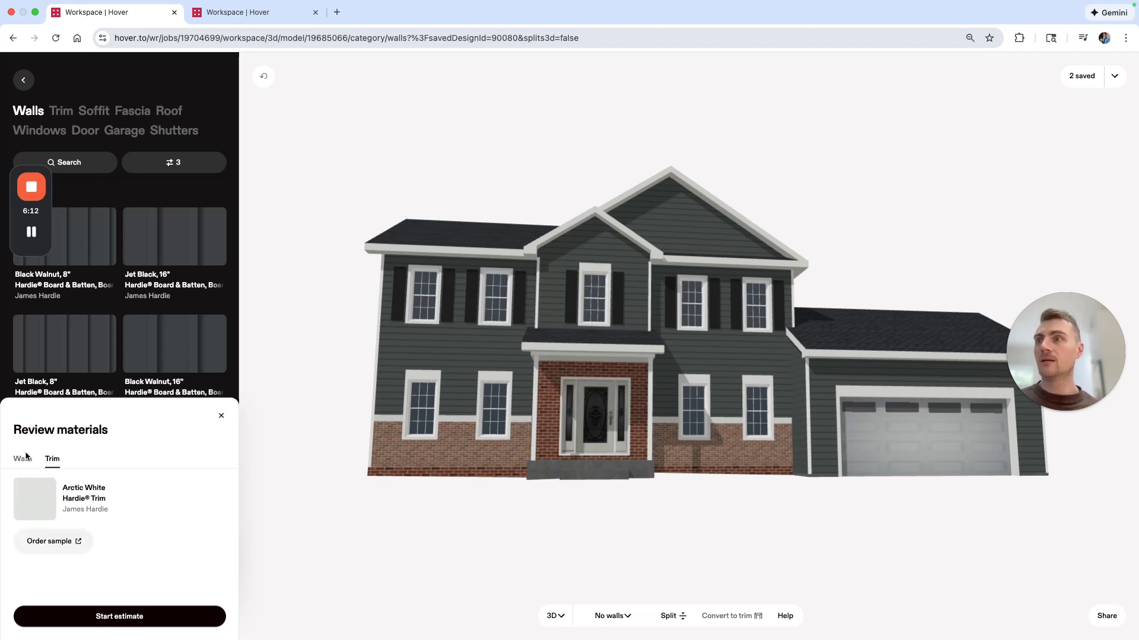
pyautogui.click(27, 457)
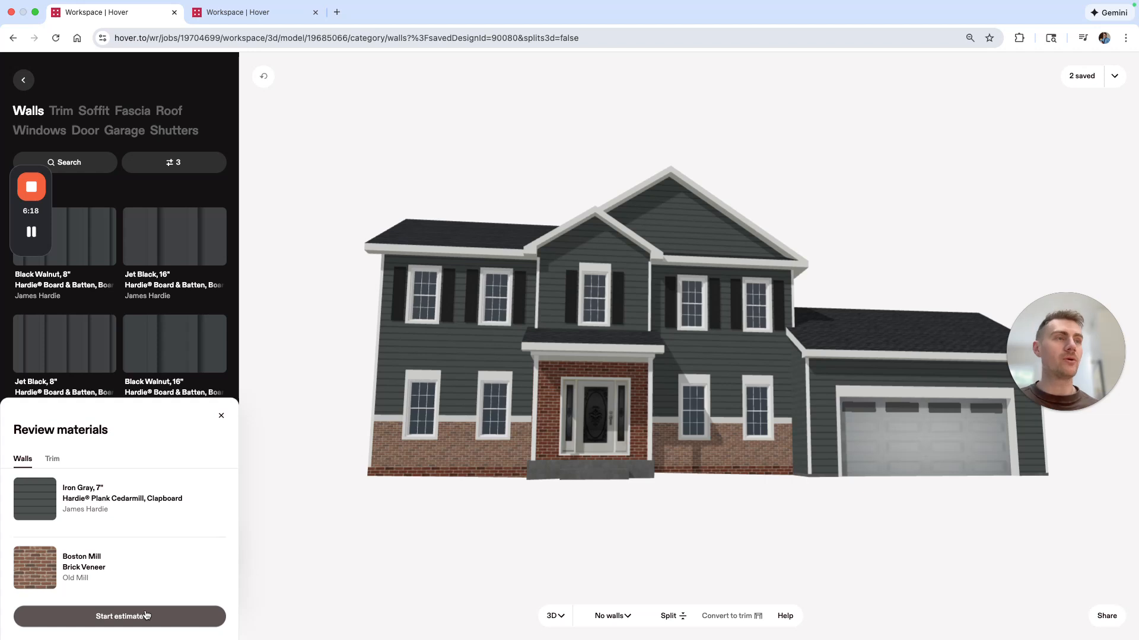
pyautogui.click(375, 506)
# Step: Start an estimate from the Iron Gray design to reach the wall template choices
pyautogui.moveTo(302, 537); pyautogui.dragTo(279, 596)
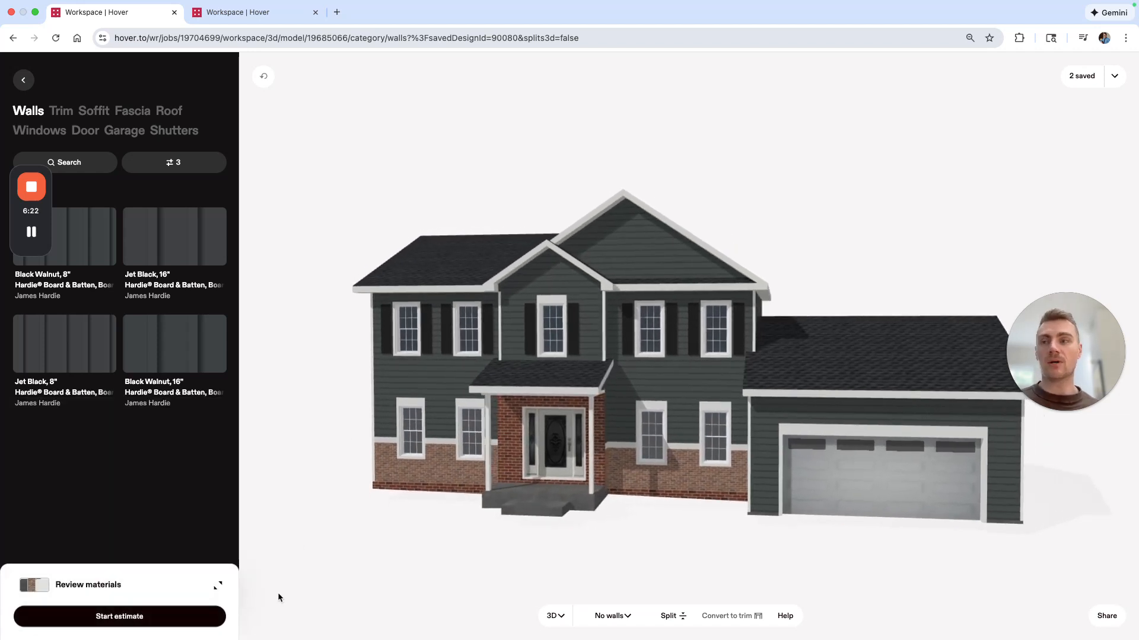
pyautogui.click(164, 618)
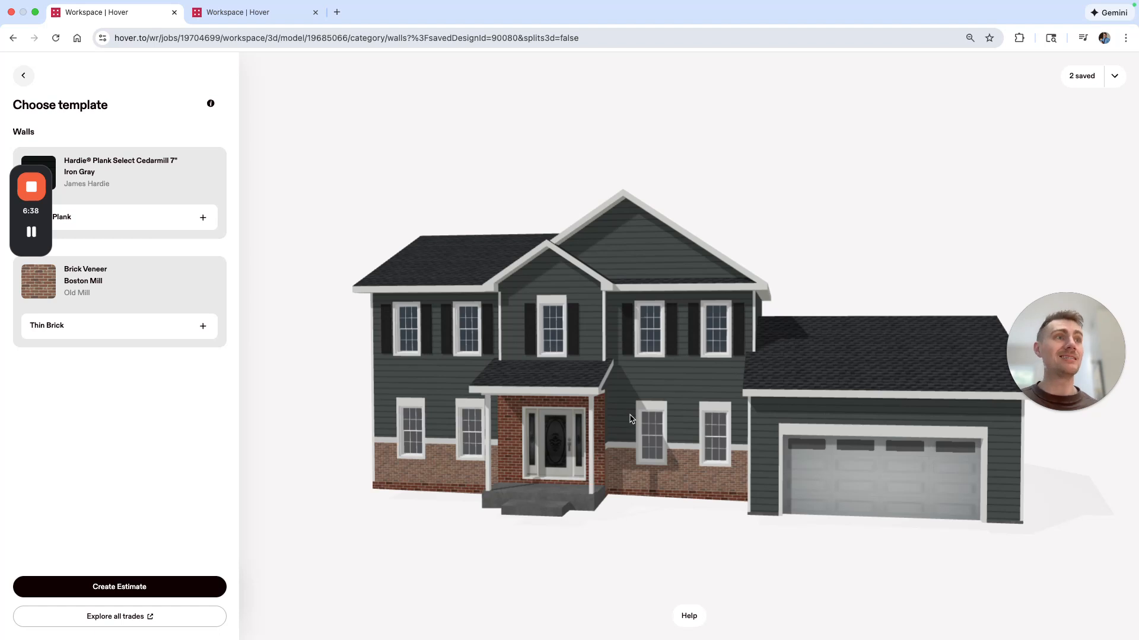
pyautogui.moveTo(467, 362); pyautogui.dragTo(573, 358)
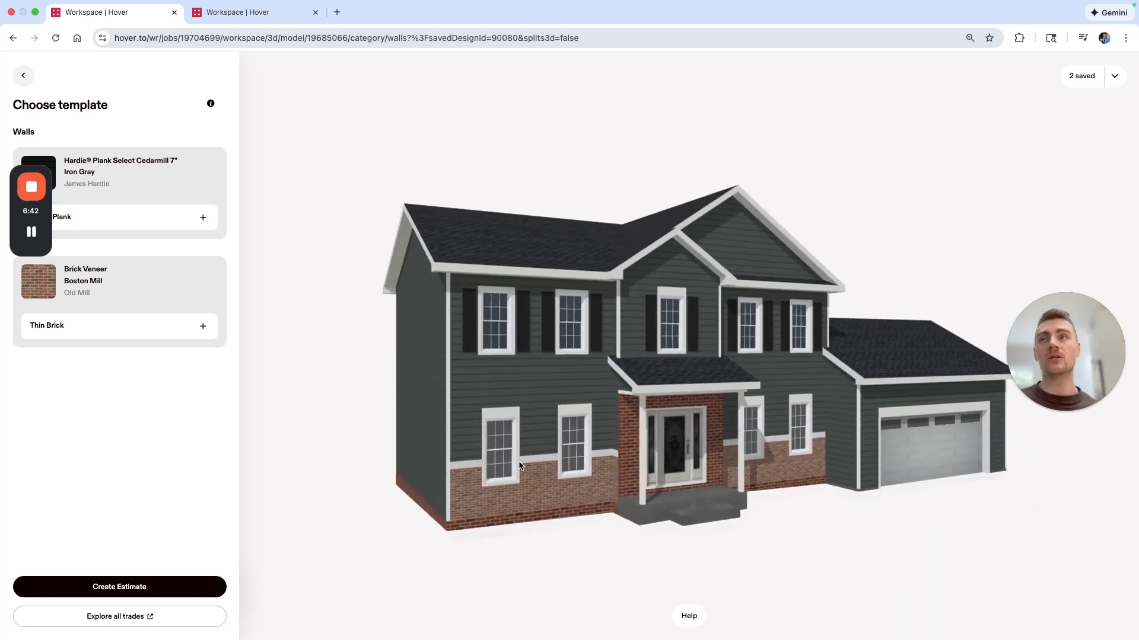